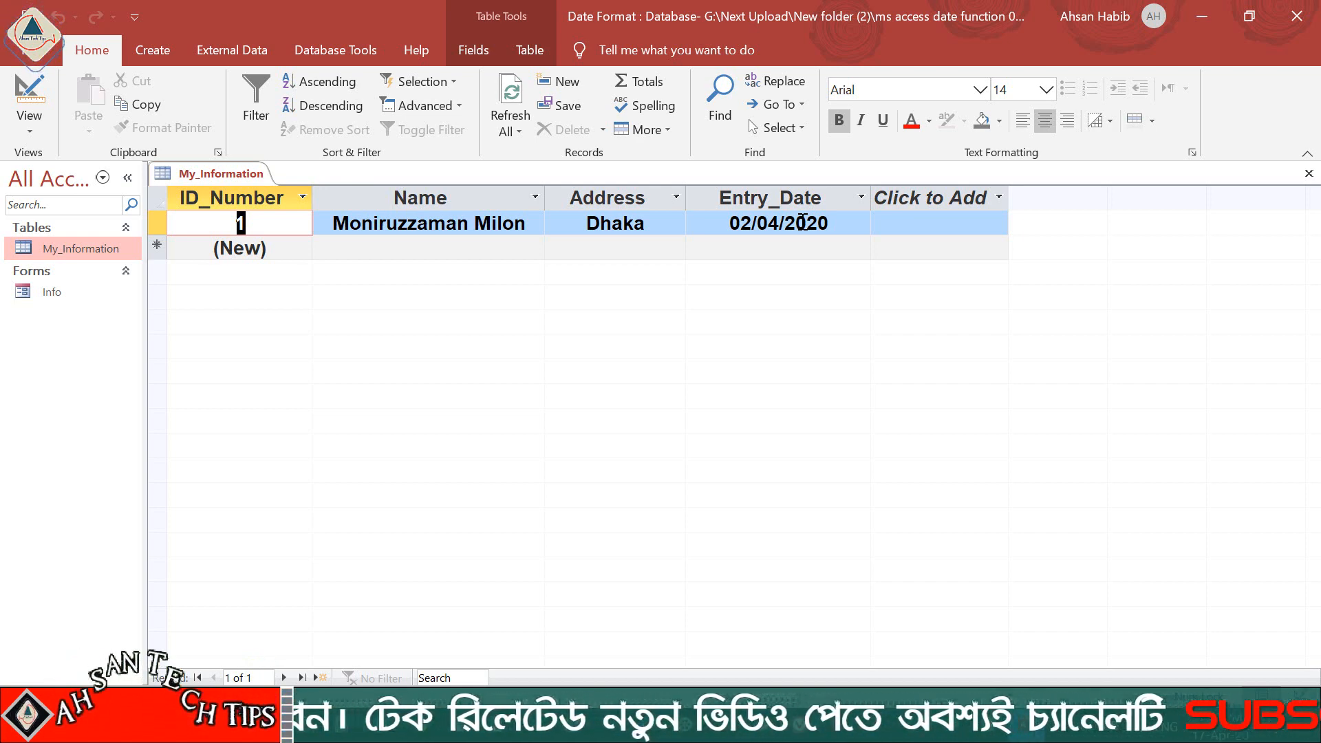
# - Open the My_Information table in Design View and list the predefined formats for the Entry_Date field
pyautogui.click(34, 132)
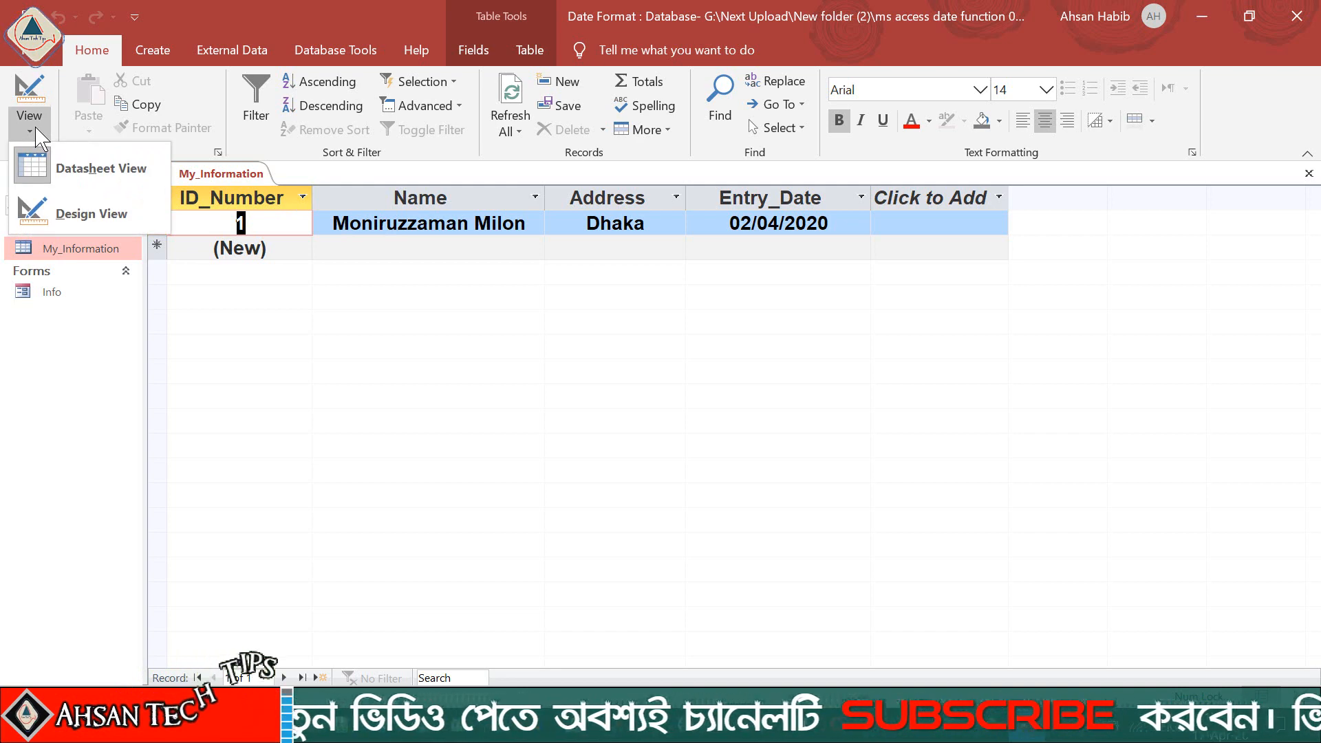
pyautogui.click(61, 213)
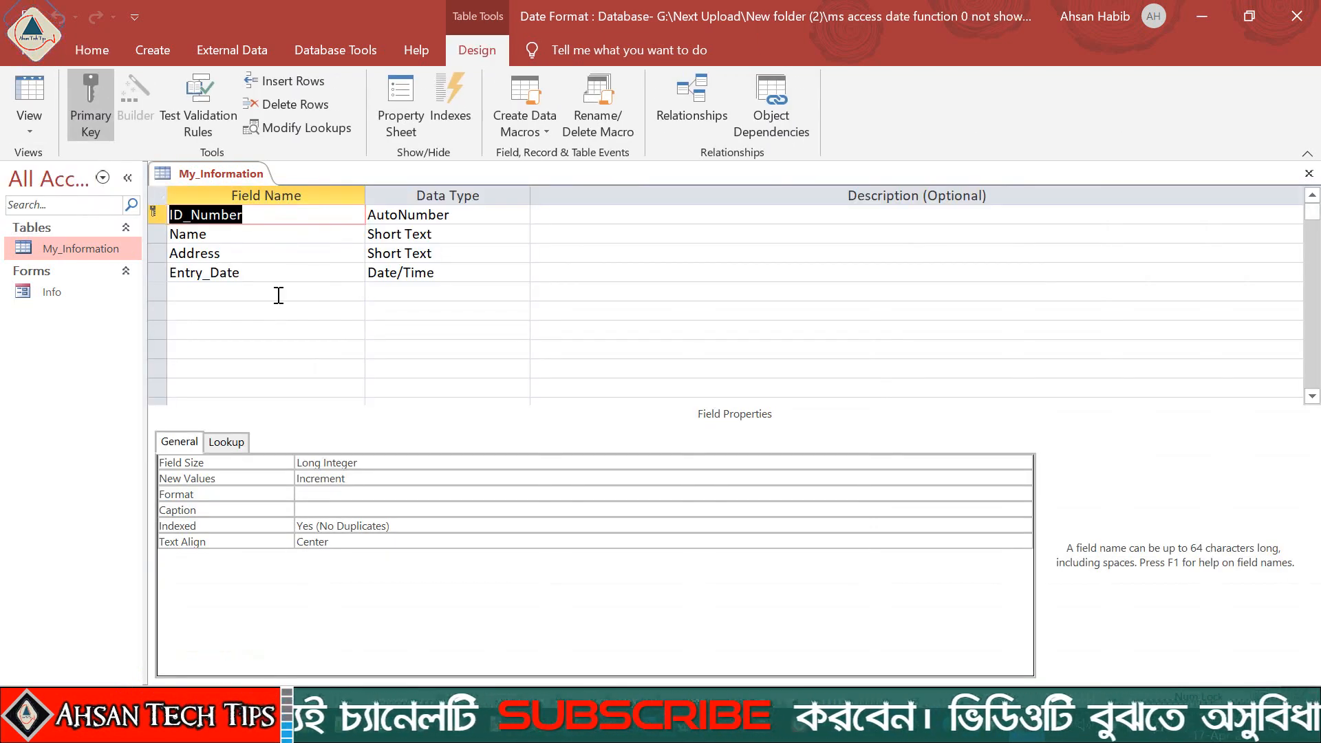
pyautogui.click(265, 271)
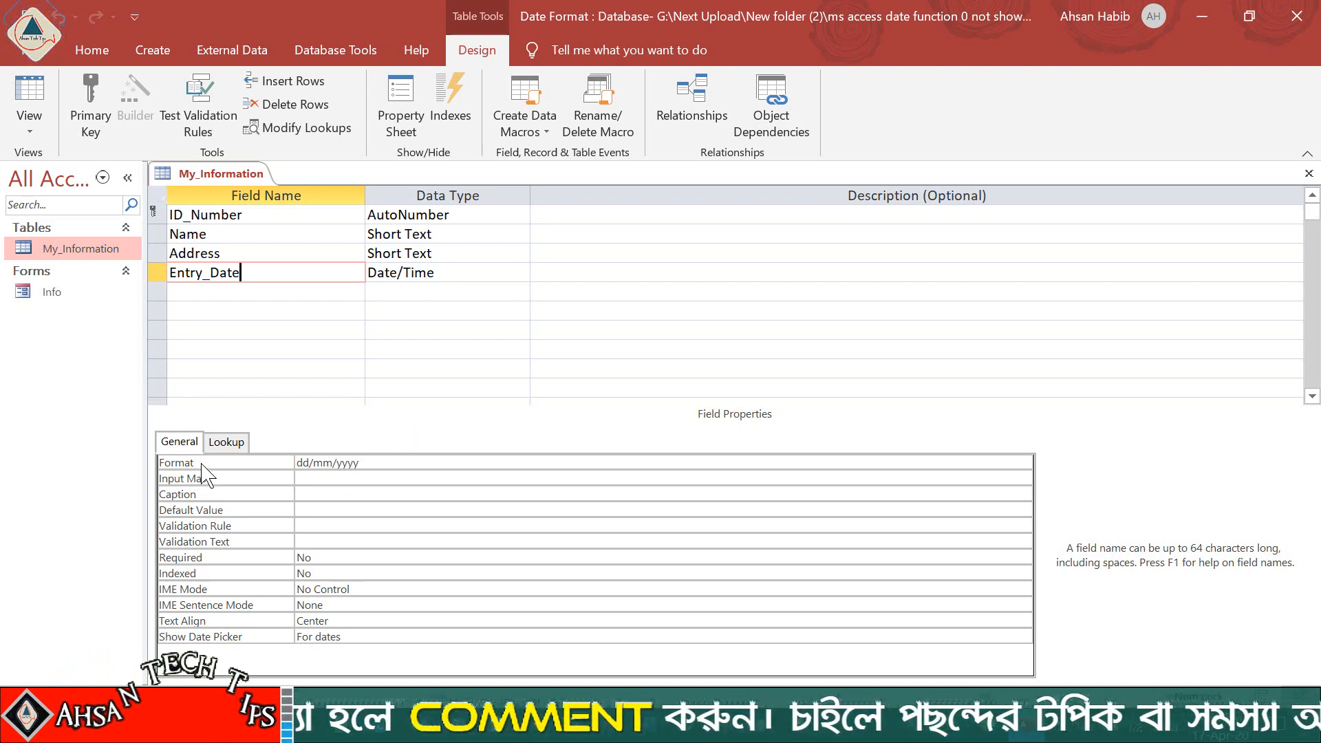
pyautogui.click(428, 463)
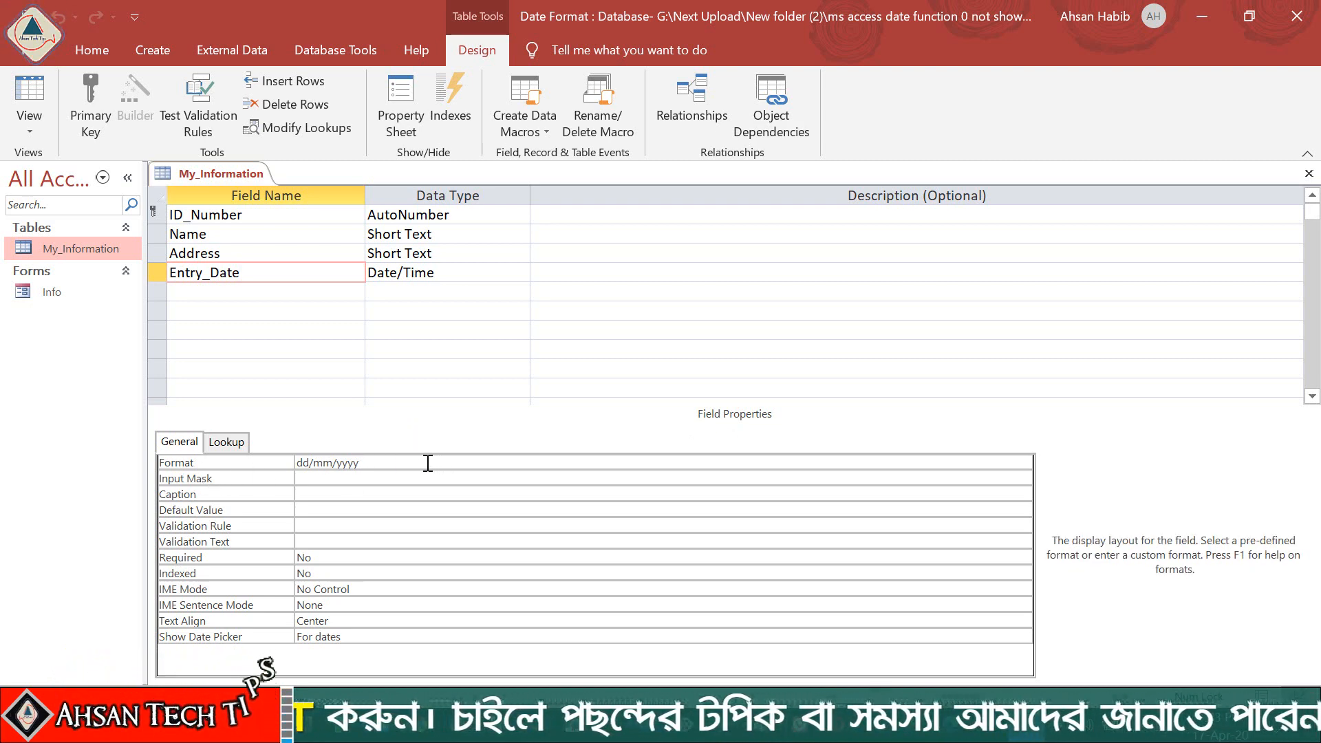
pyautogui.click(1024, 462)
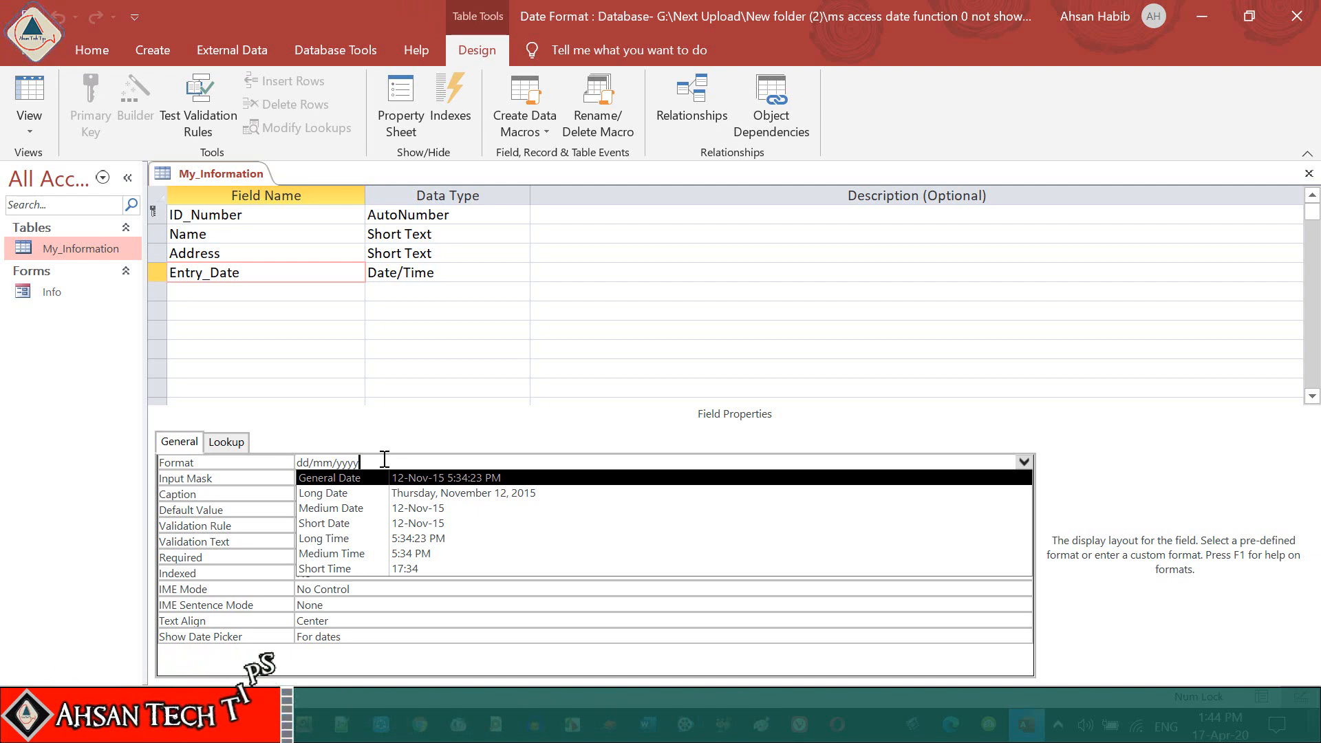
# - Set the Entry_Date field's format to dd/mm/yy, save the table and show it in Datasheet View
pyautogui.press('BackSpace')
pyautogui.press('BackSpace')
pyautogui.press('BackSpace')
pyautogui.press('BackSpace')
pyautogui.press('BackSpace')
pyautogui.press('BackSpace')
pyautogui.press('BackSpace')
pyautogui.press('BackSpace')
pyautogui.press('BackSpace')
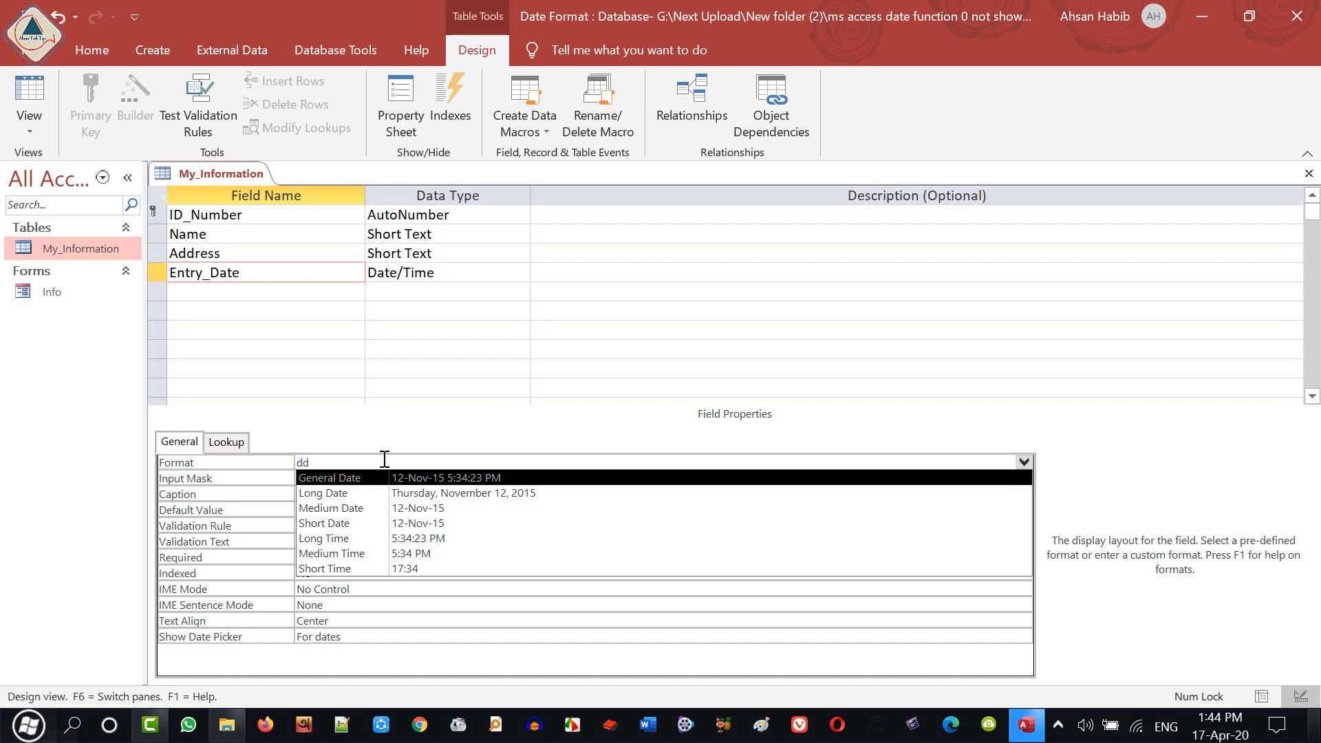
pyautogui.write('/')
pyautogui.write('mm/yy')
pyautogui.press('Return')
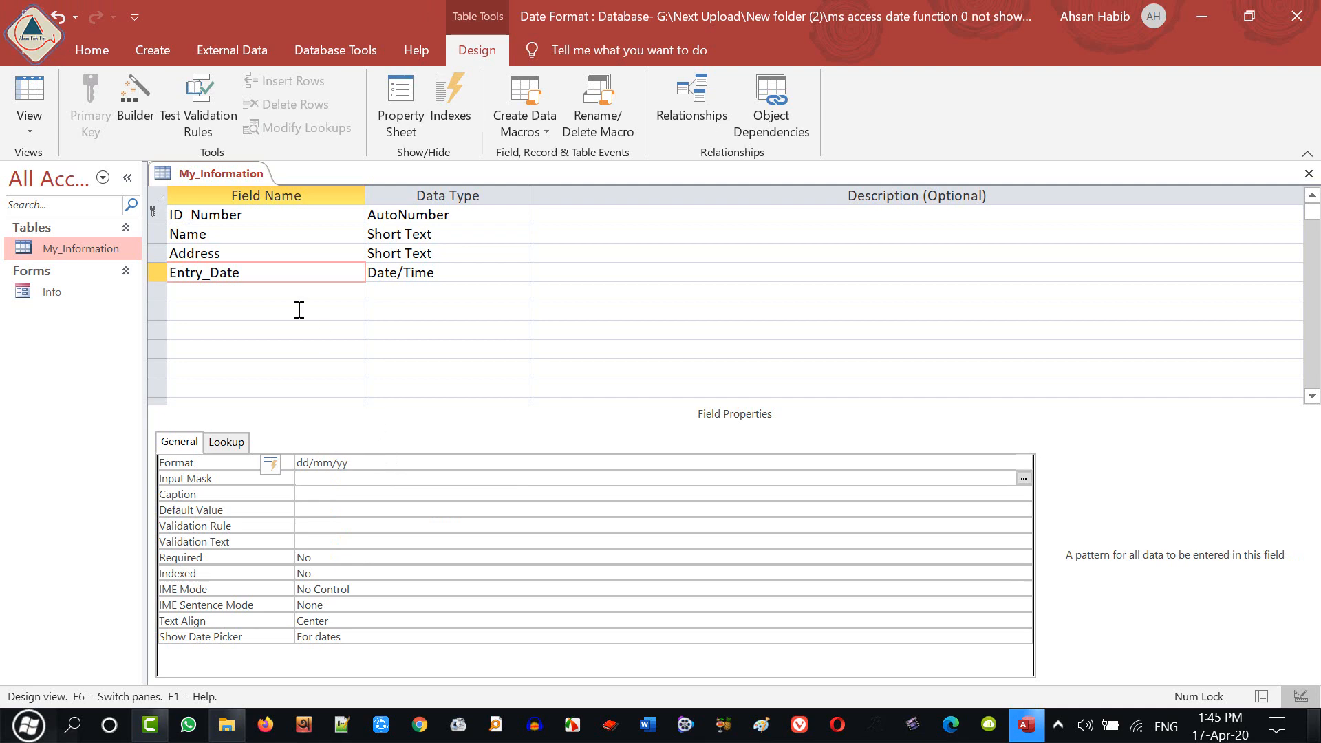
pyautogui.click(36, 97)
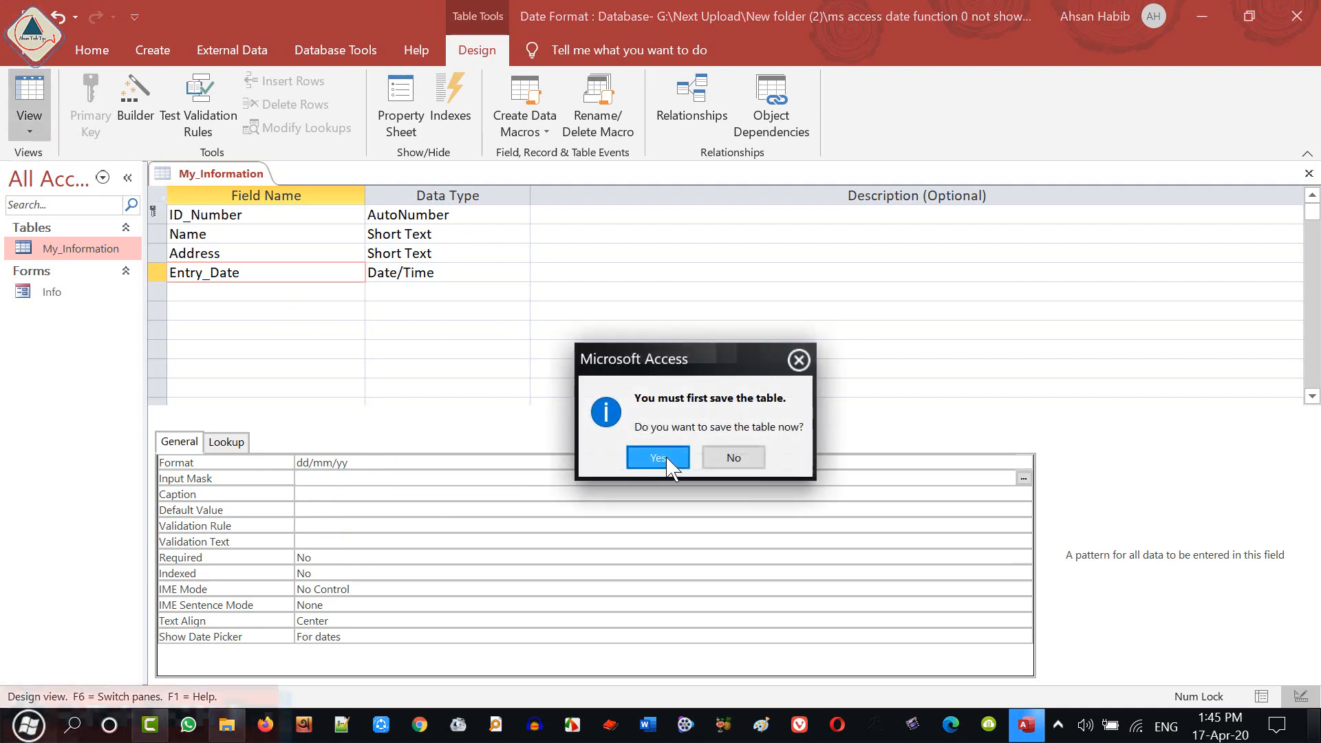
pyautogui.click(658, 458)
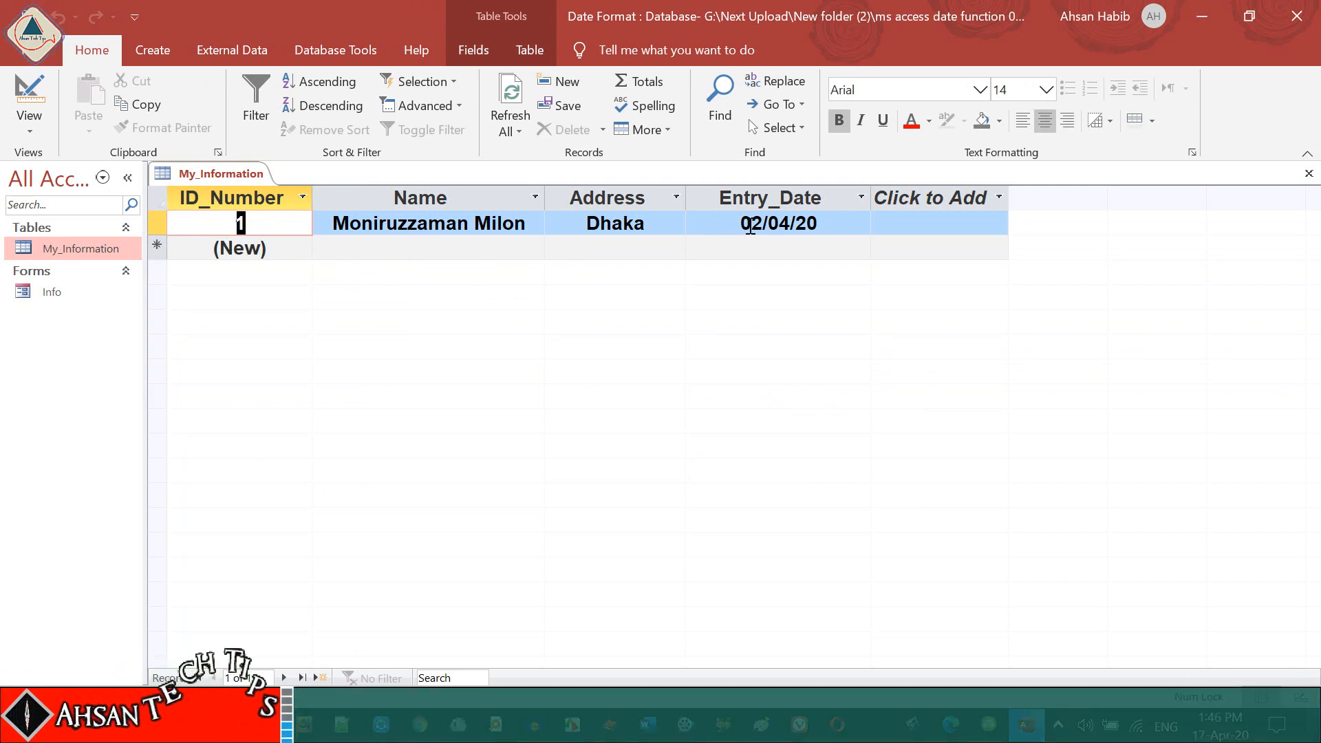
# - In Design View, set Entry_Date's format to mm/dd/yy, save the table and return to Datasheet View
pyautogui.click(32, 133)
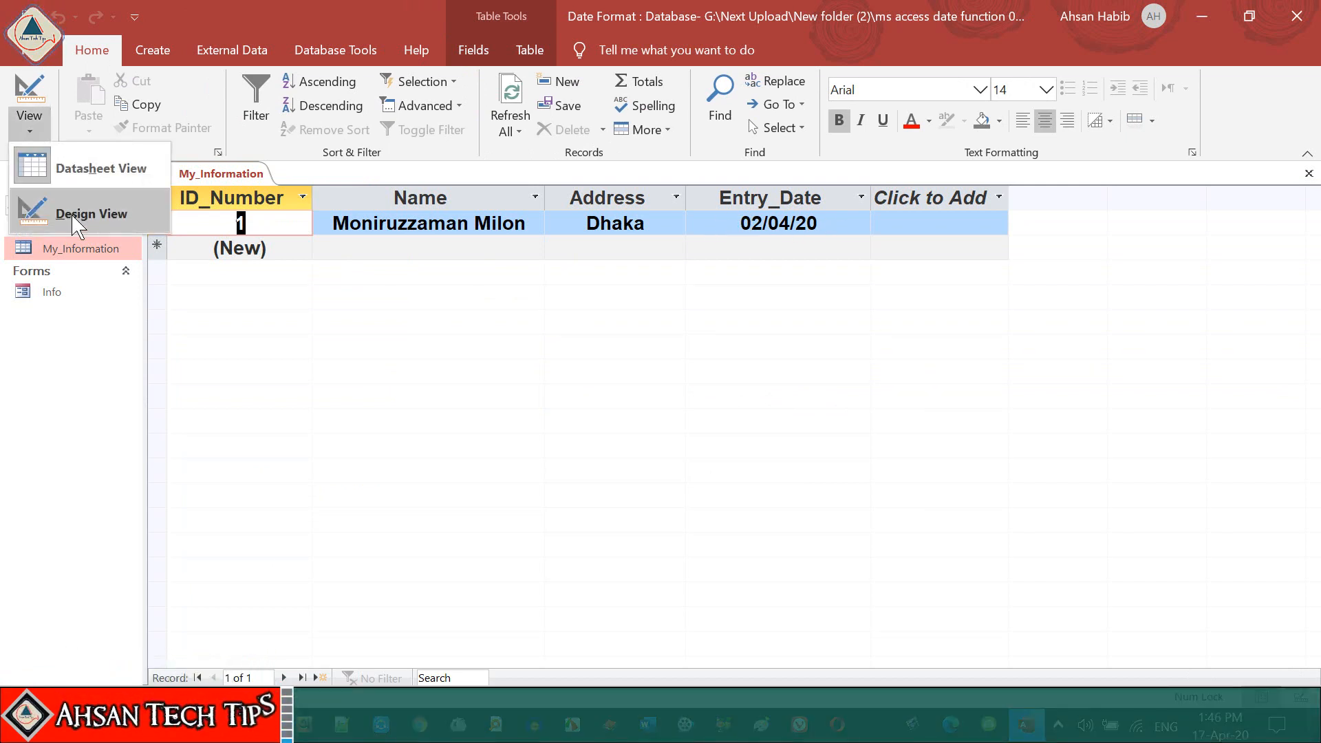
pyautogui.click(74, 219)
pyautogui.moveTo(352, 459); pyautogui.dragTo(227, 437)
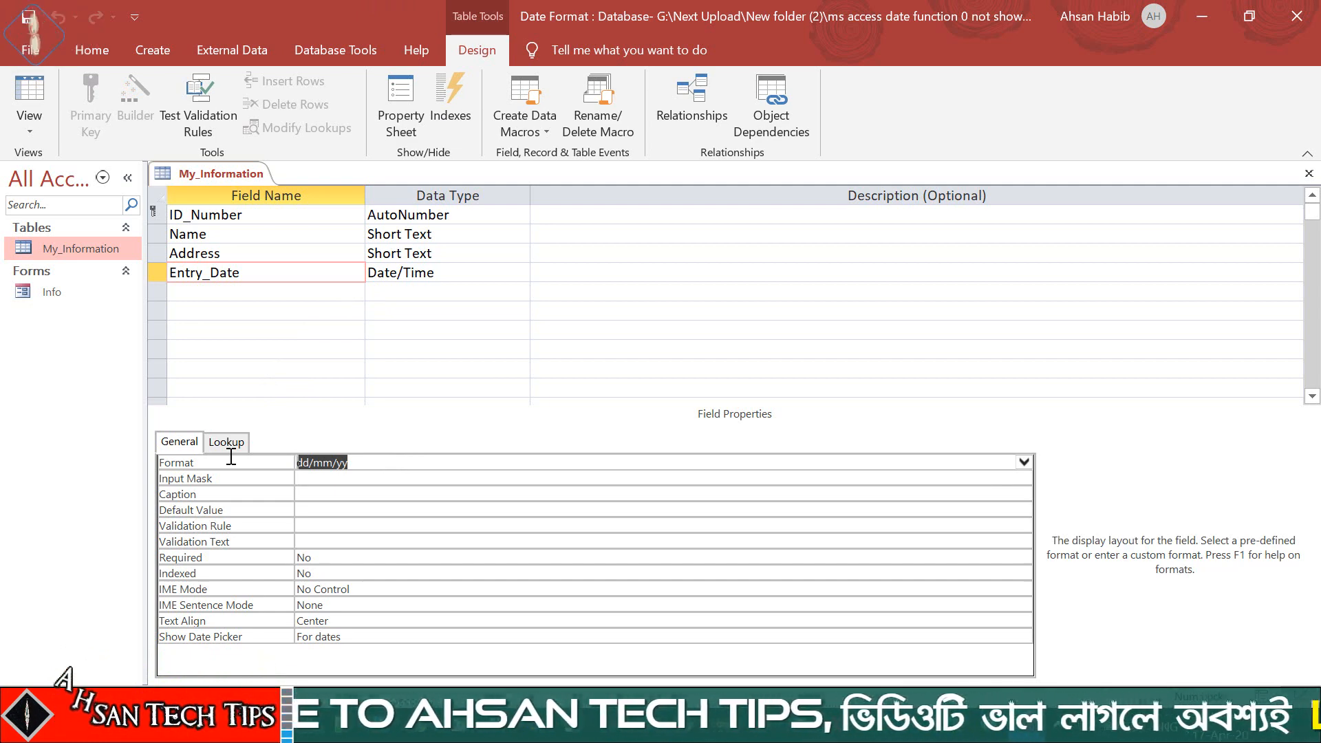
pyautogui.write('mm')
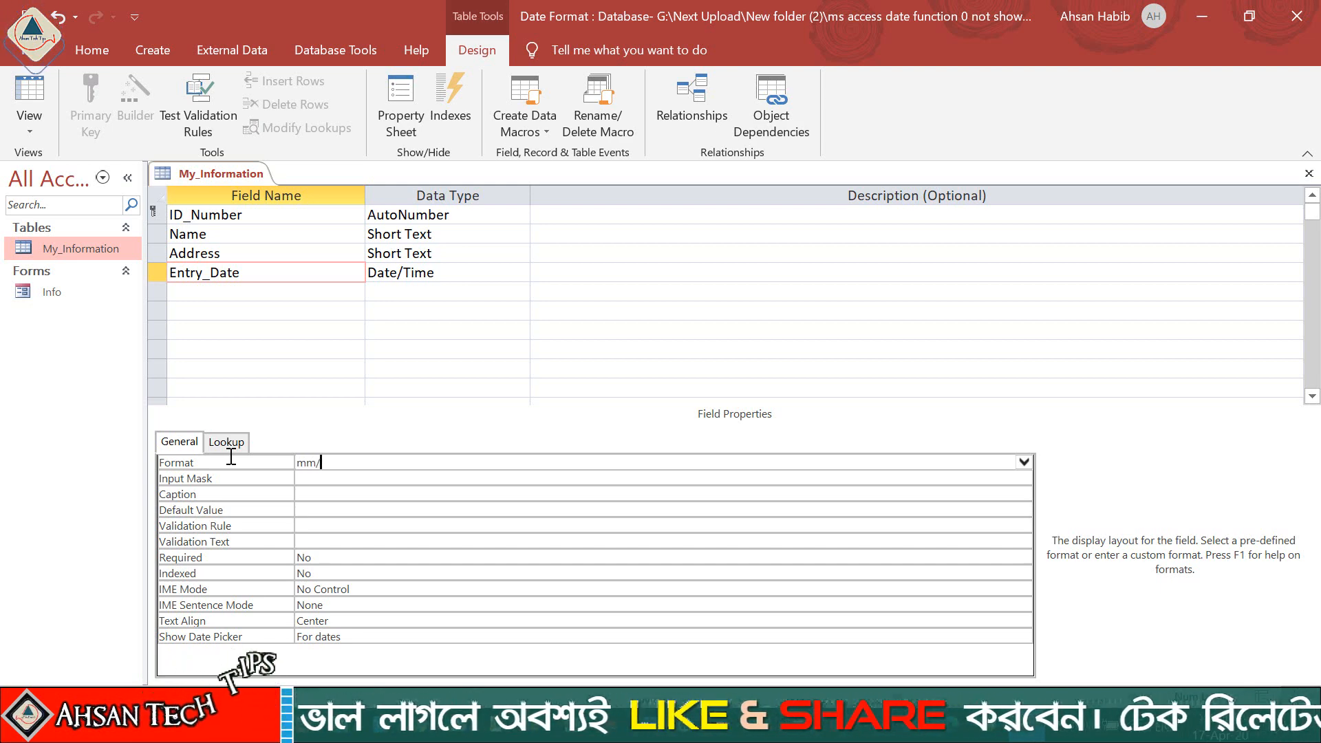
pyautogui.write('/')
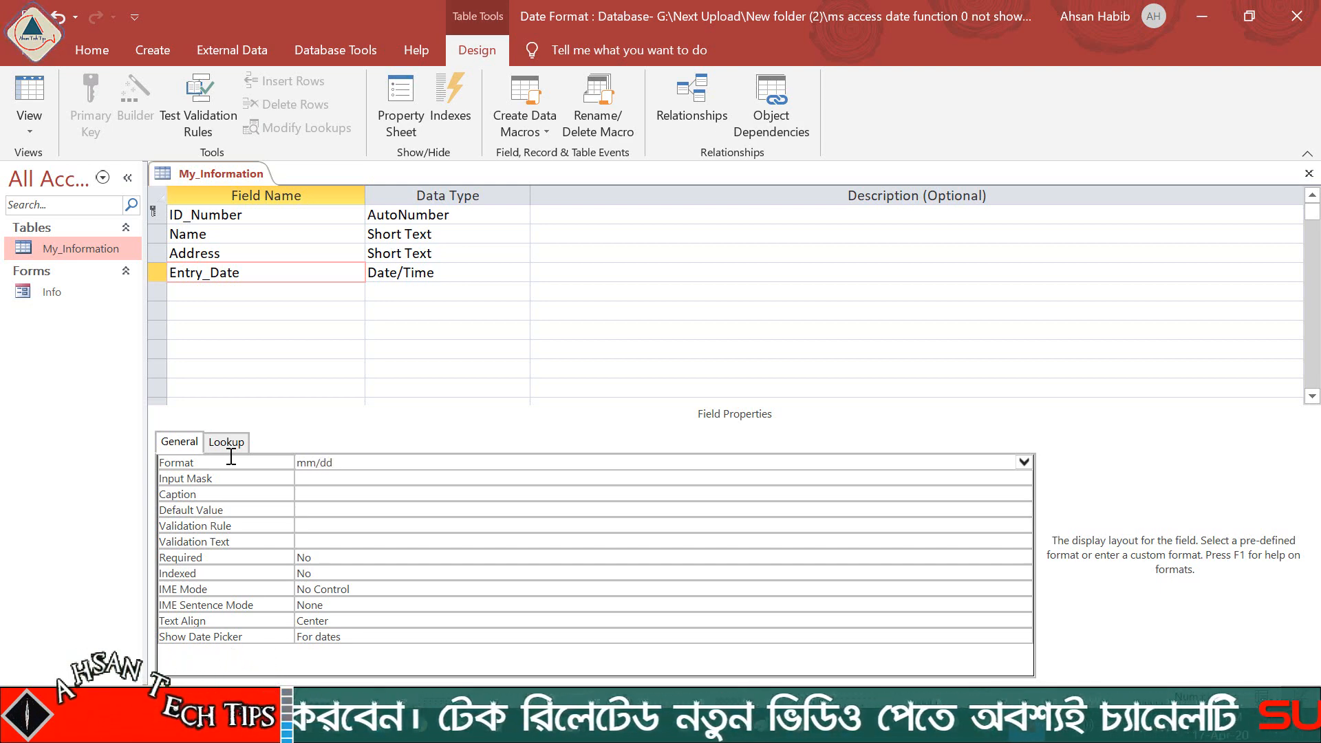
pyautogui.write('/')
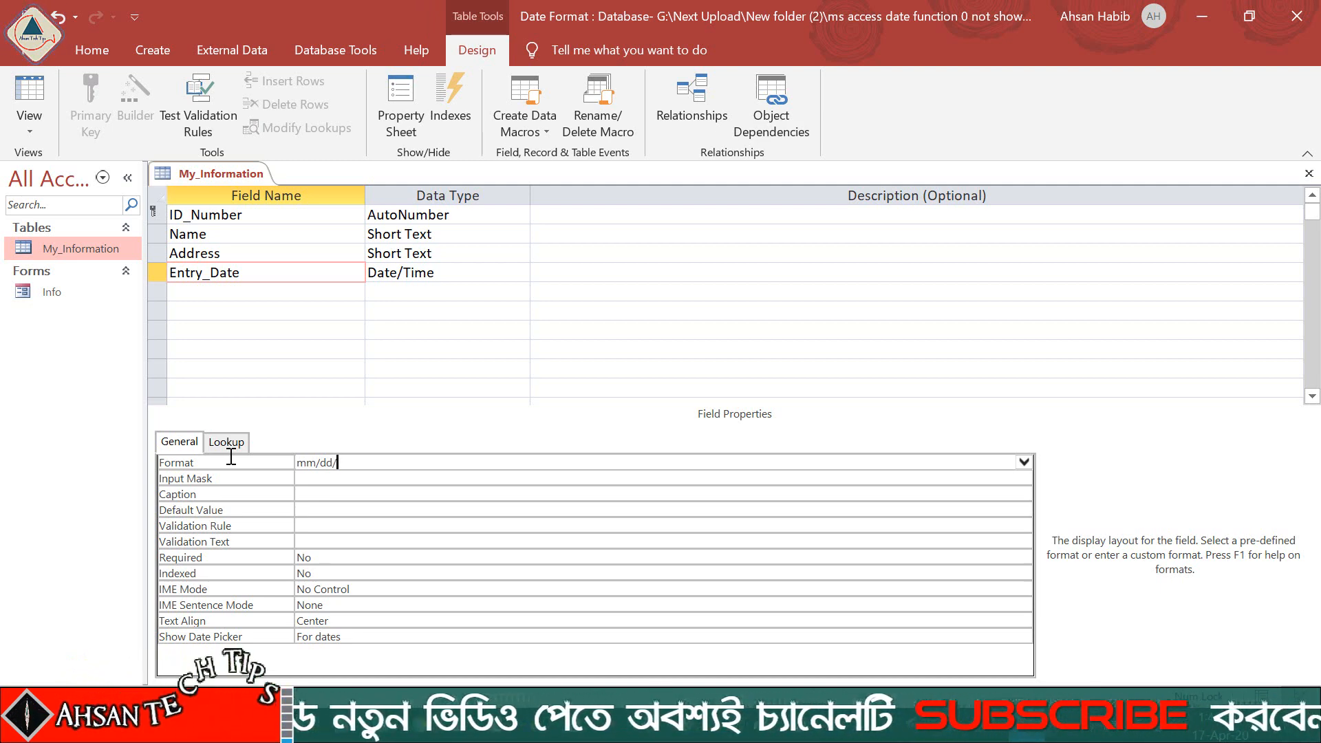
pyautogui.write('yy')
pyautogui.press('Return')
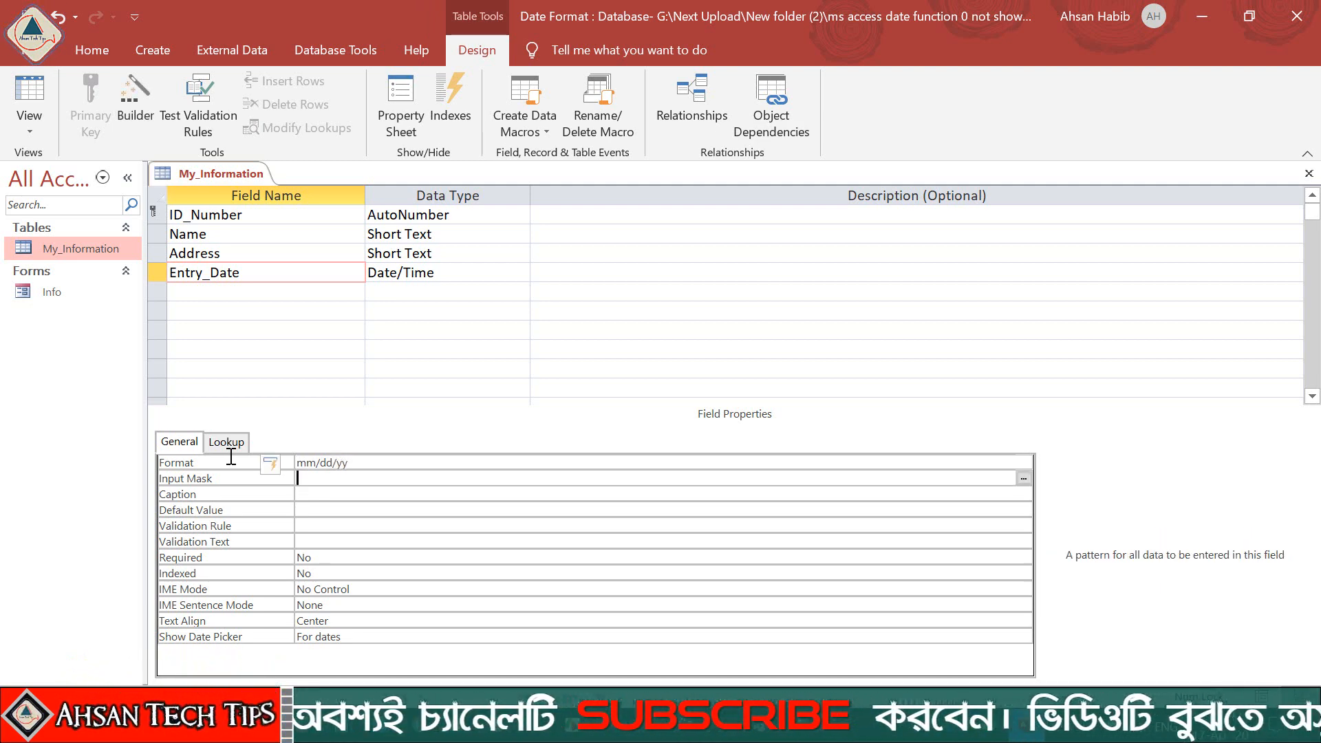
pyautogui.click(30, 97)
pyautogui.click(658, 458)
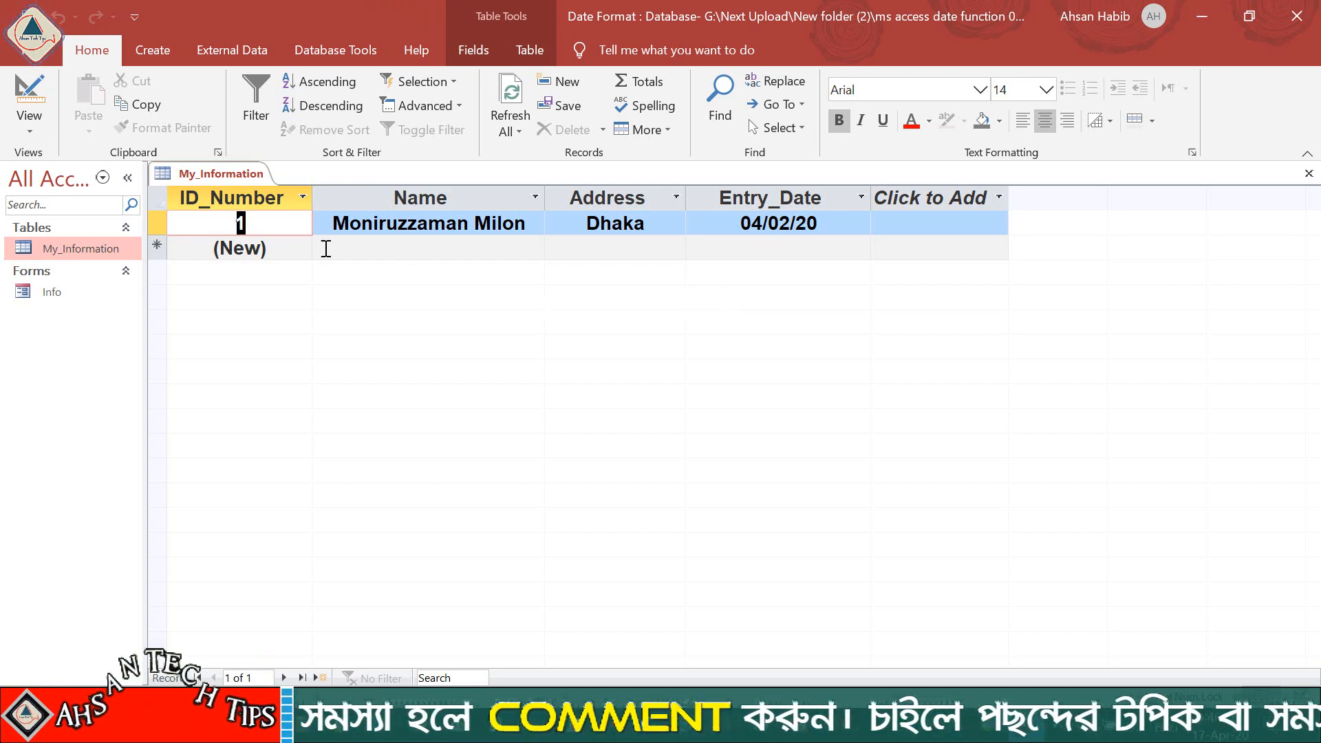
# - In Design View, set Entry_Date's format to yy/mm/dd, then save and display the table in Datasheet View
pyautogui.click(43, 139)
pyautogui.click(93, 215)
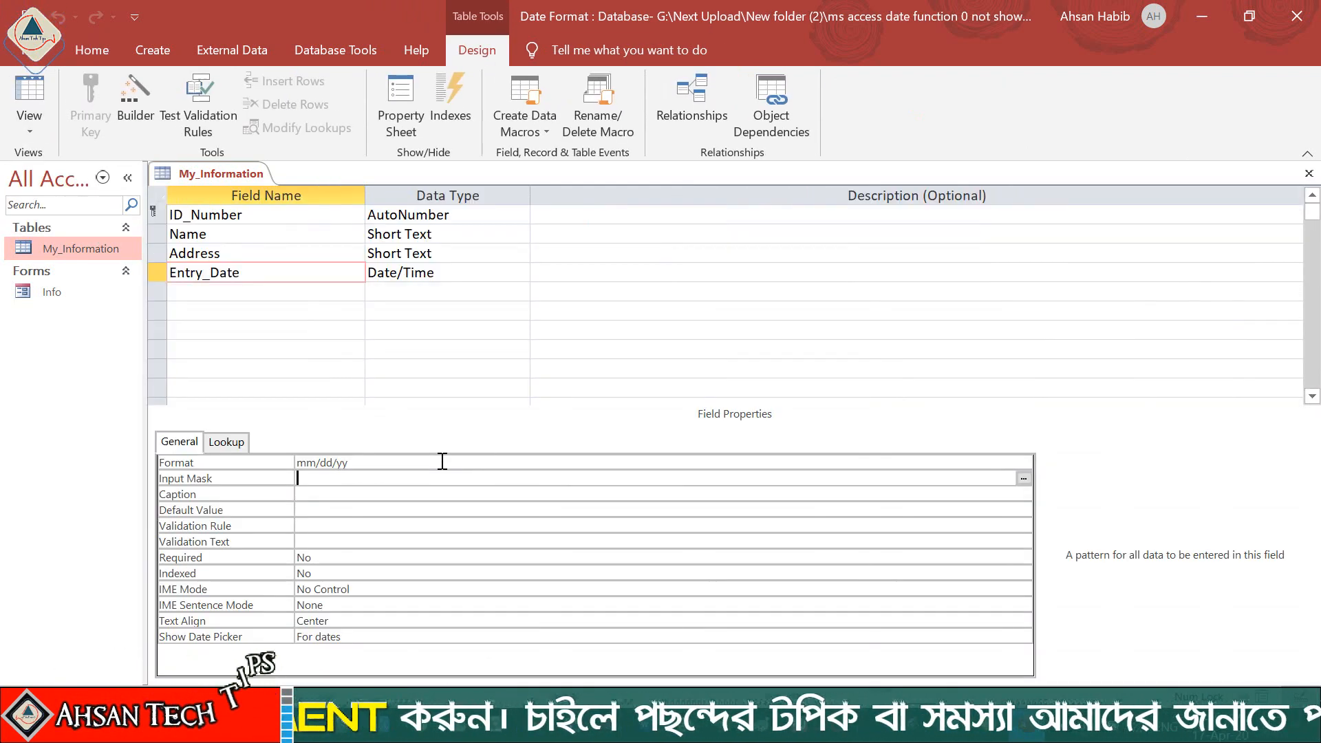
pyautogui.click(220, 459)
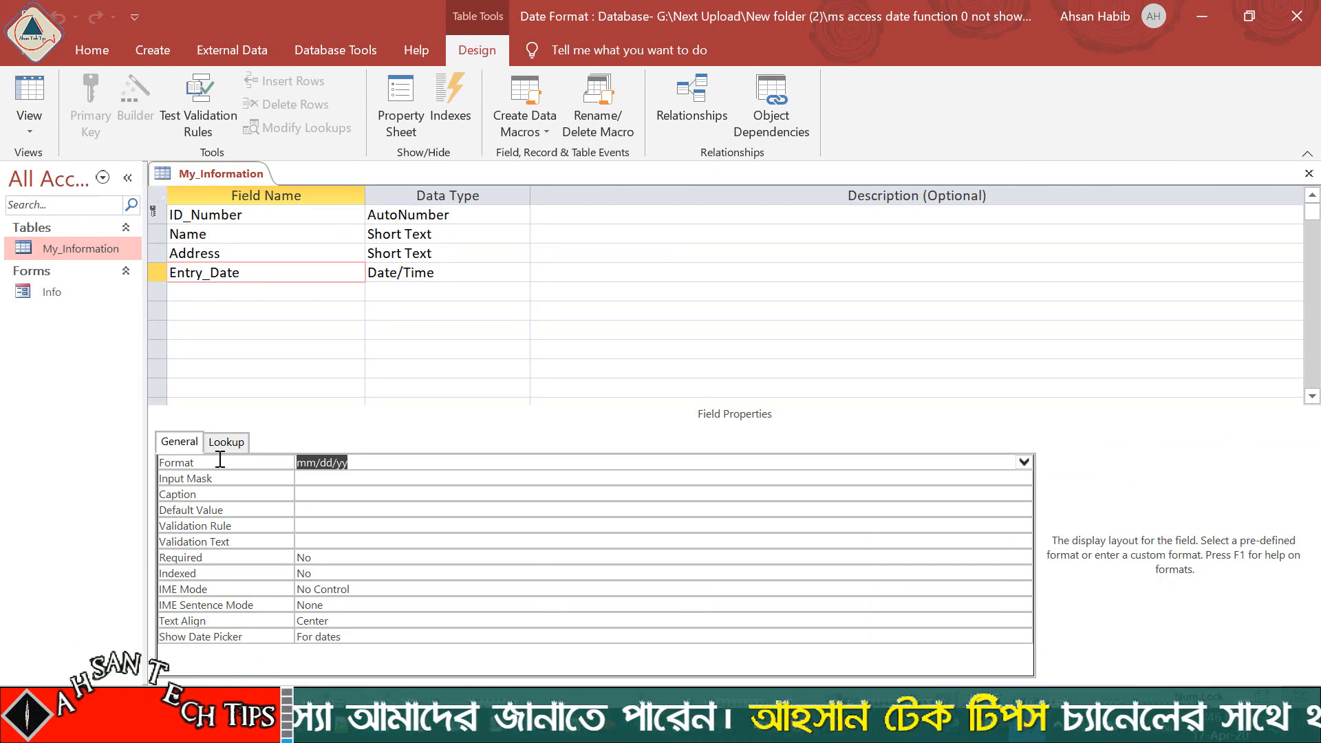
pyautogui.write('yy')
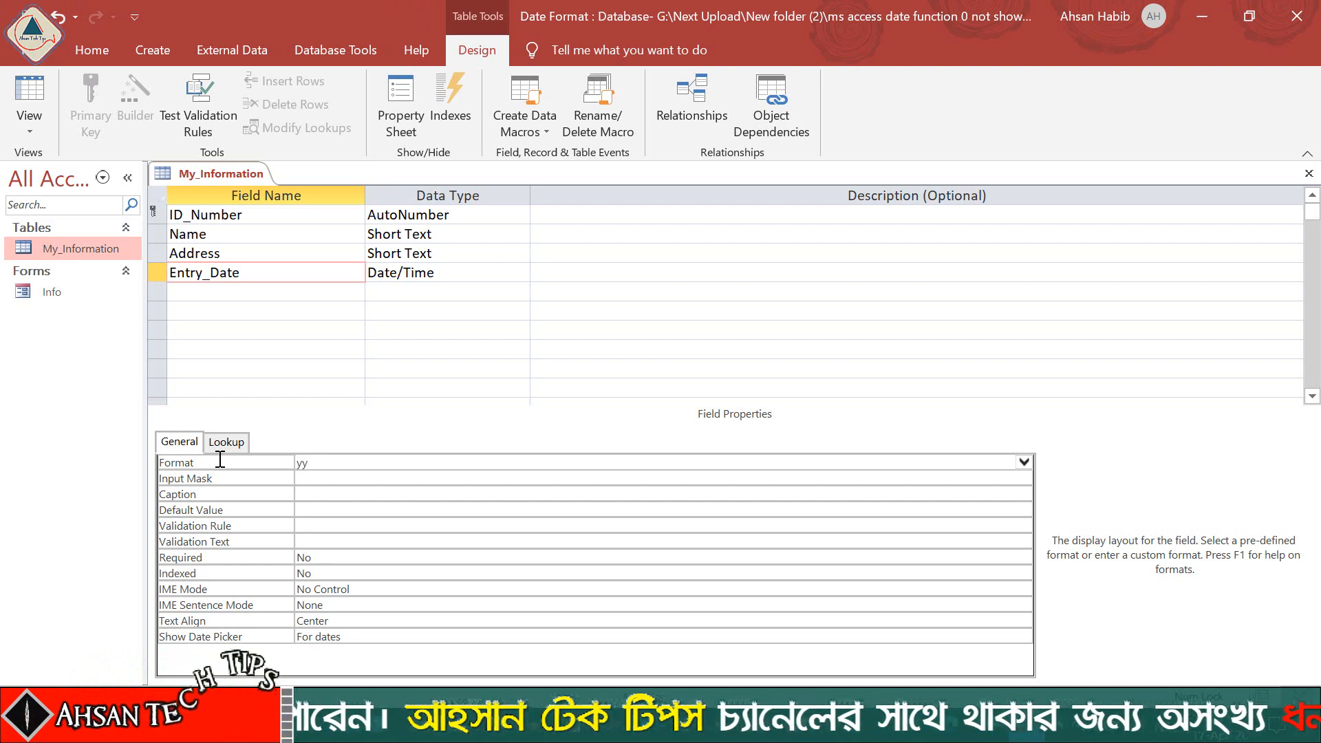
pyautogui.write('/mm')
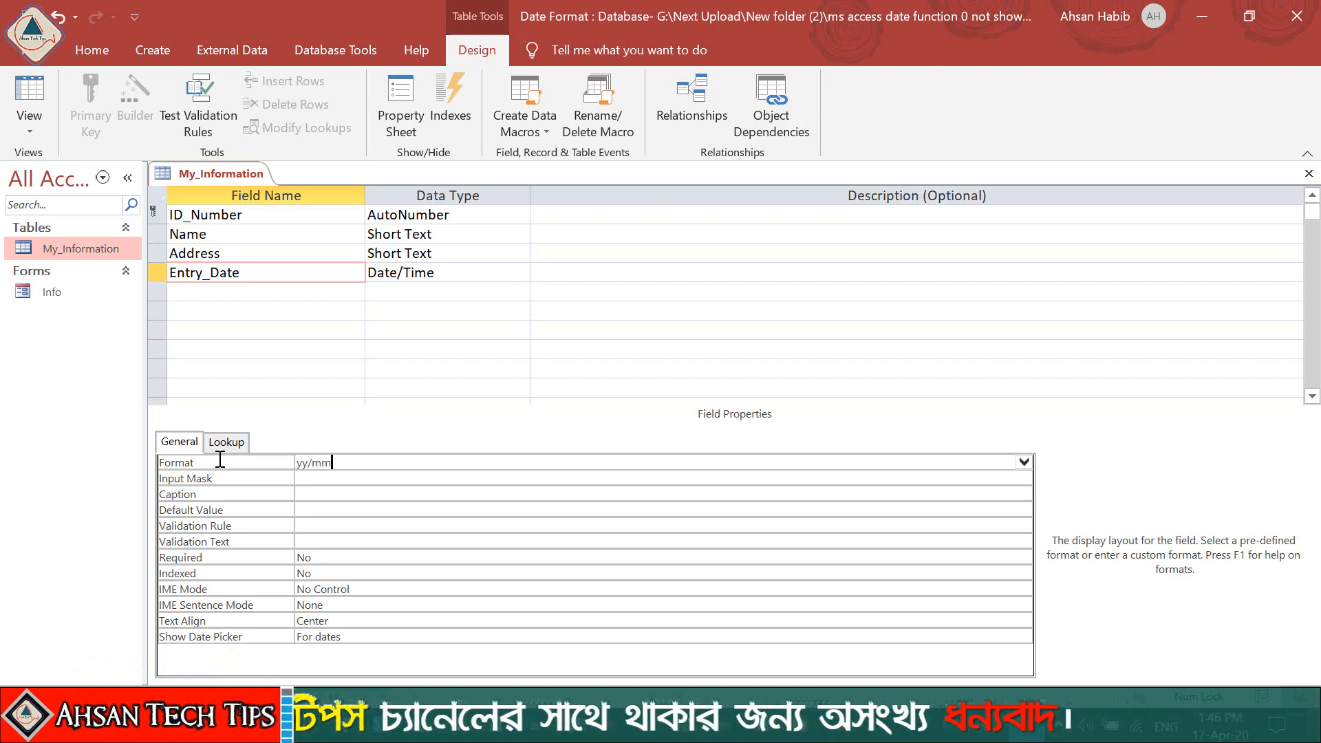
pyautogui.write('/dd')
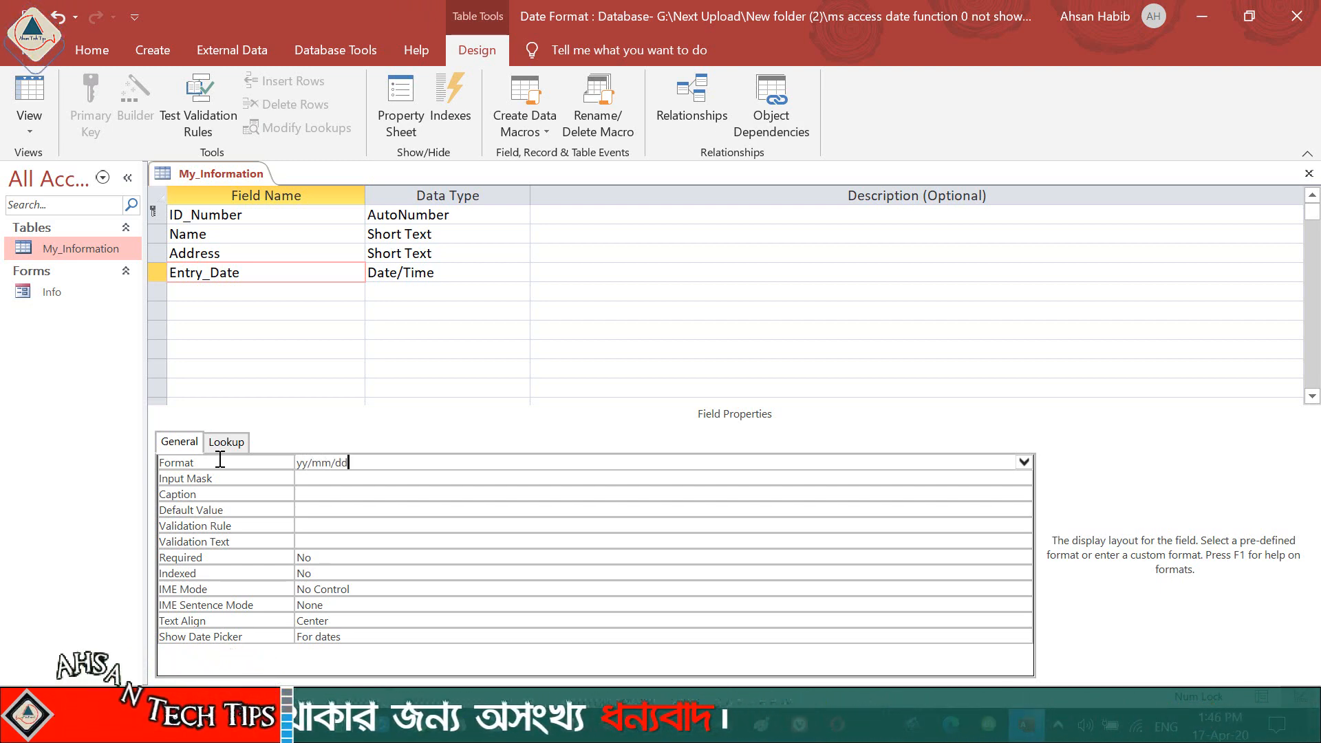
pyautogui.press('Return')
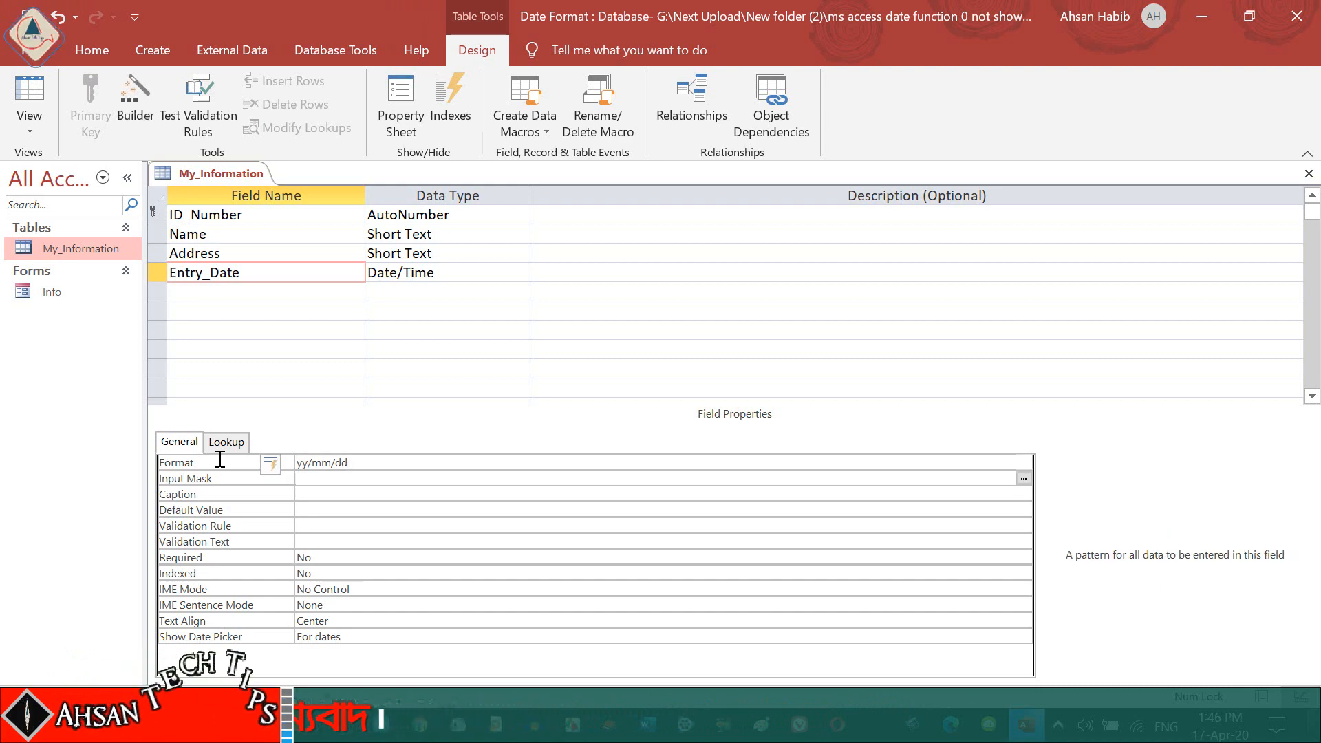
pyautogui.click(30, 96)
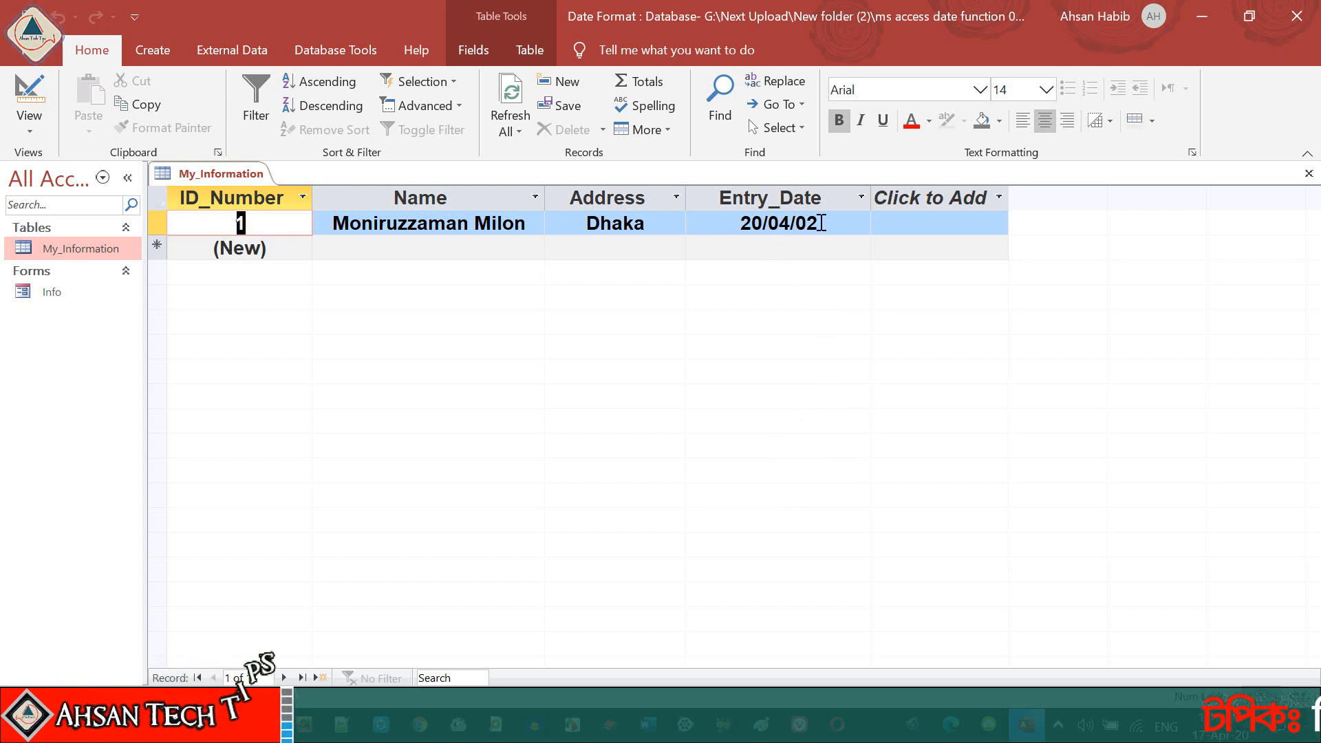
# - In Design View, set Entry_Date's format to dd/mm/yyyy, then save and display the records in Datasheet View
pyautogui.click(30, 127)
pyautogui.click(90, 213)
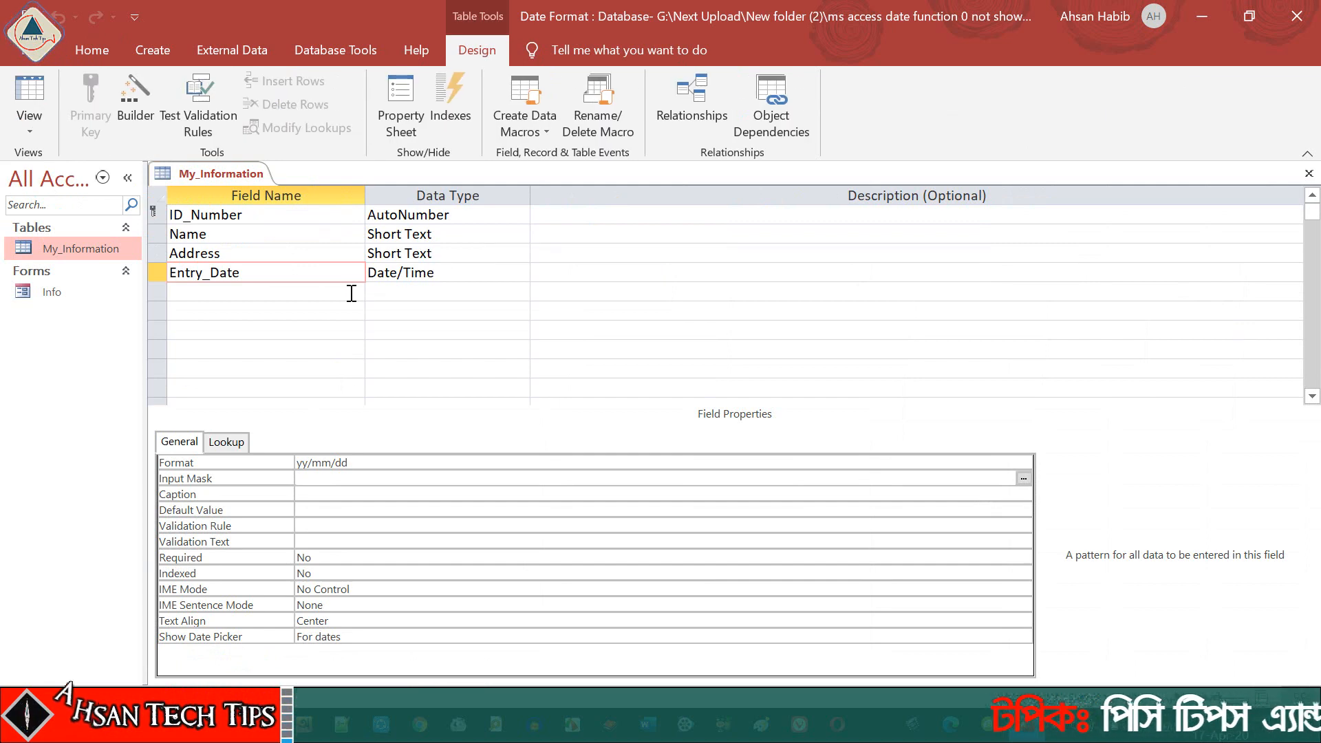
pyautogui.click(222, 457)
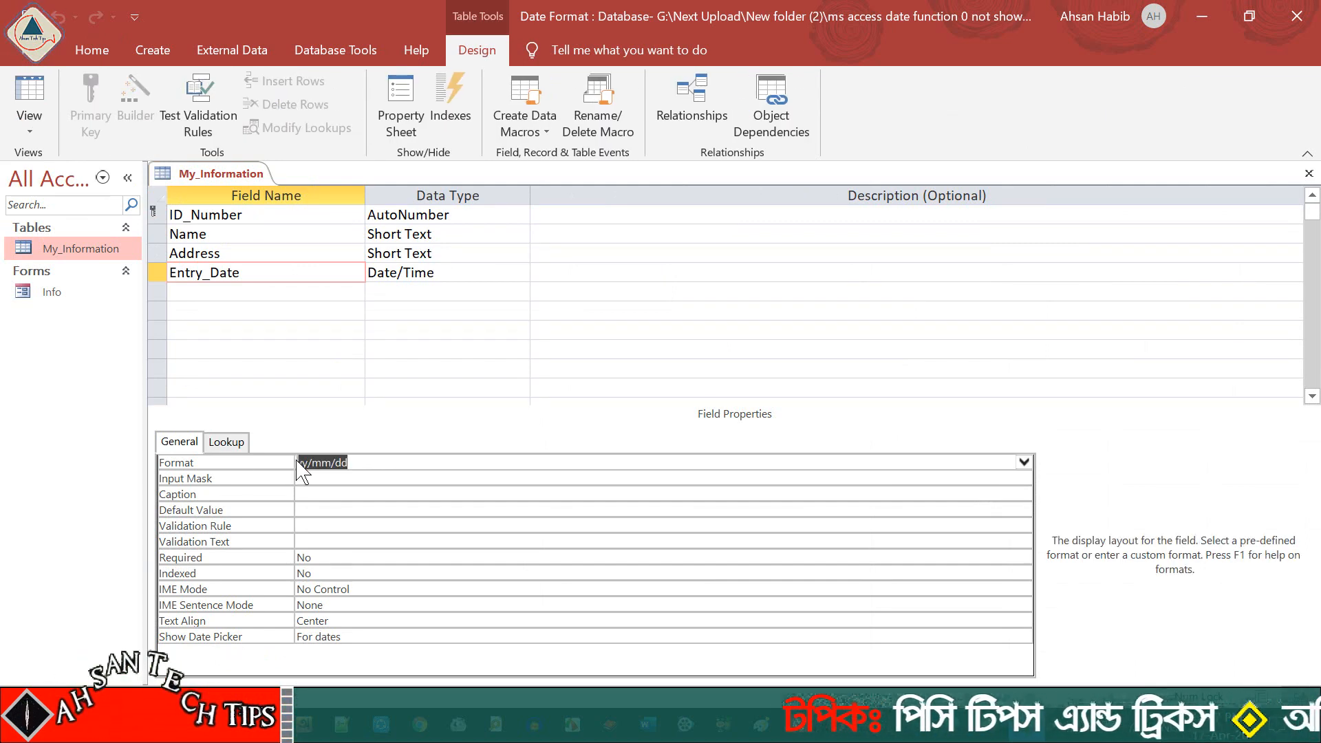
pyautogui.click(389, 464)
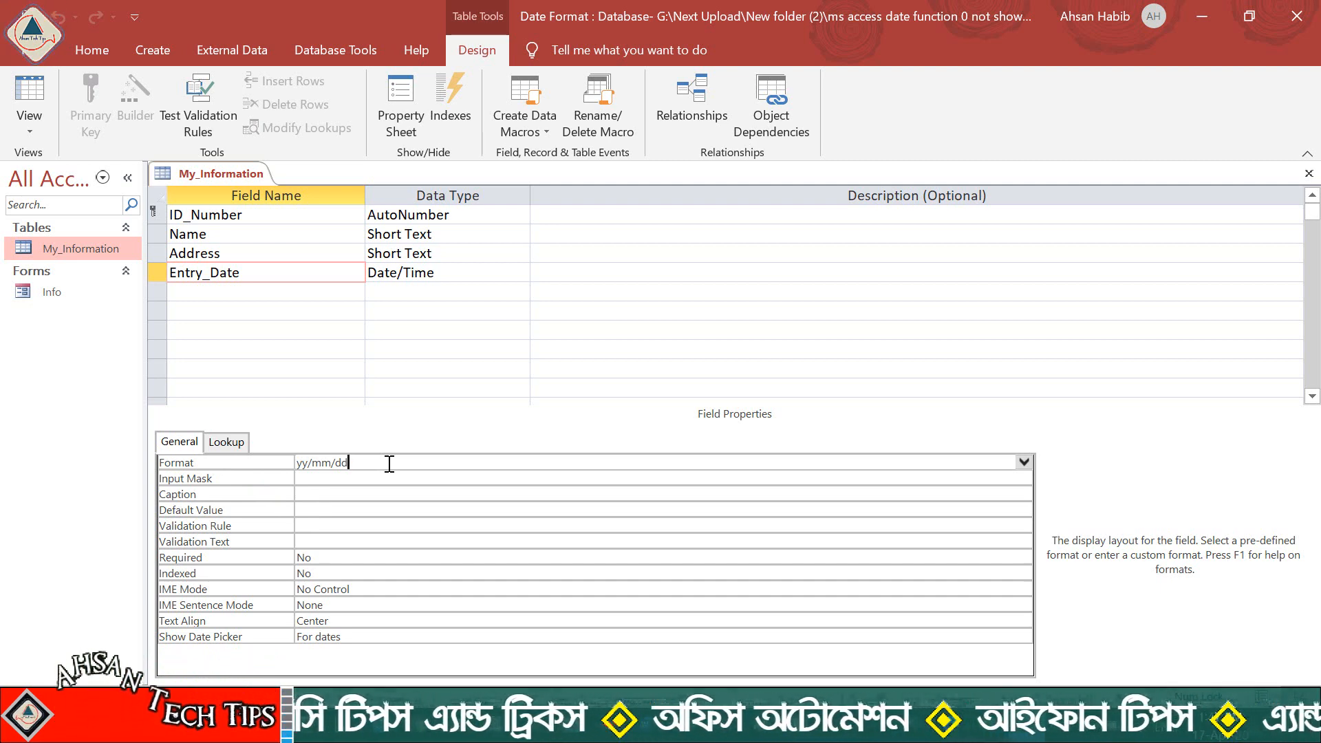
pyautogui.click(260, 462)
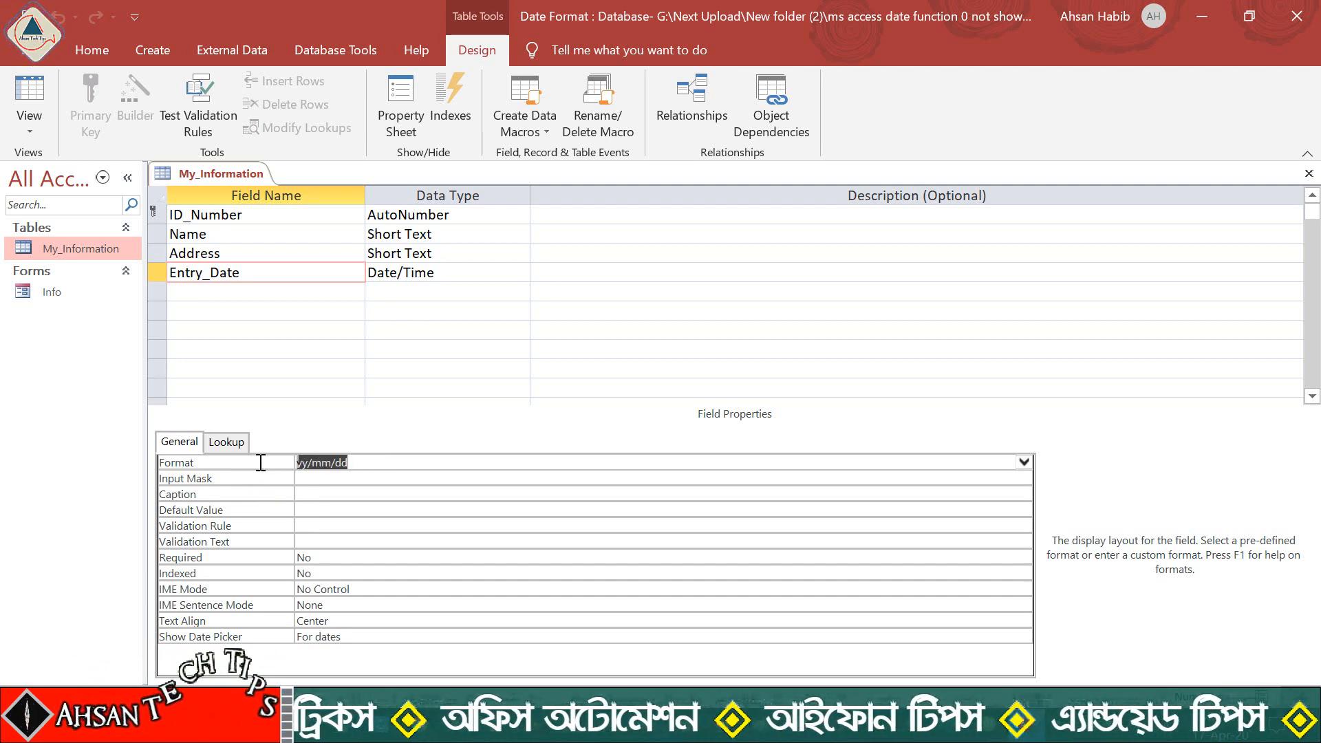
pyautogui.press('BackSpace')
pyautogui.write('dd')
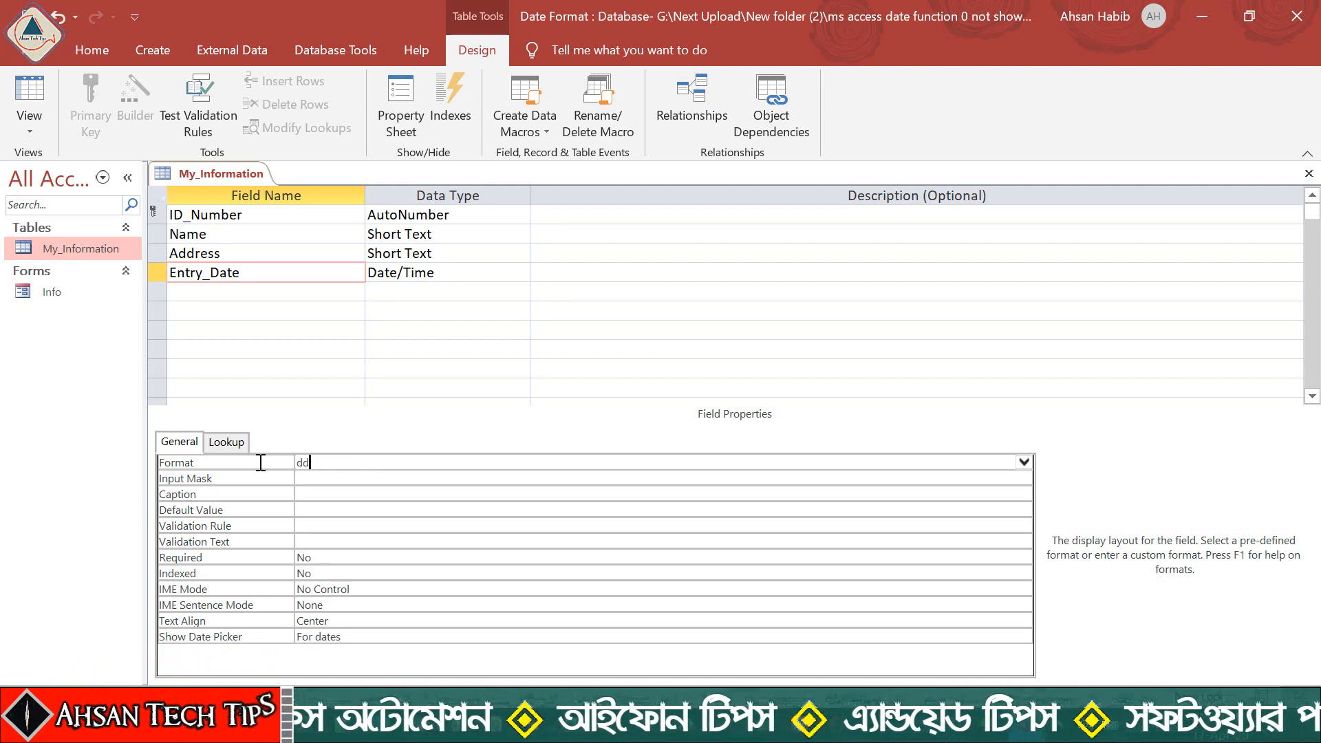
pyautogui.write('/mm/')
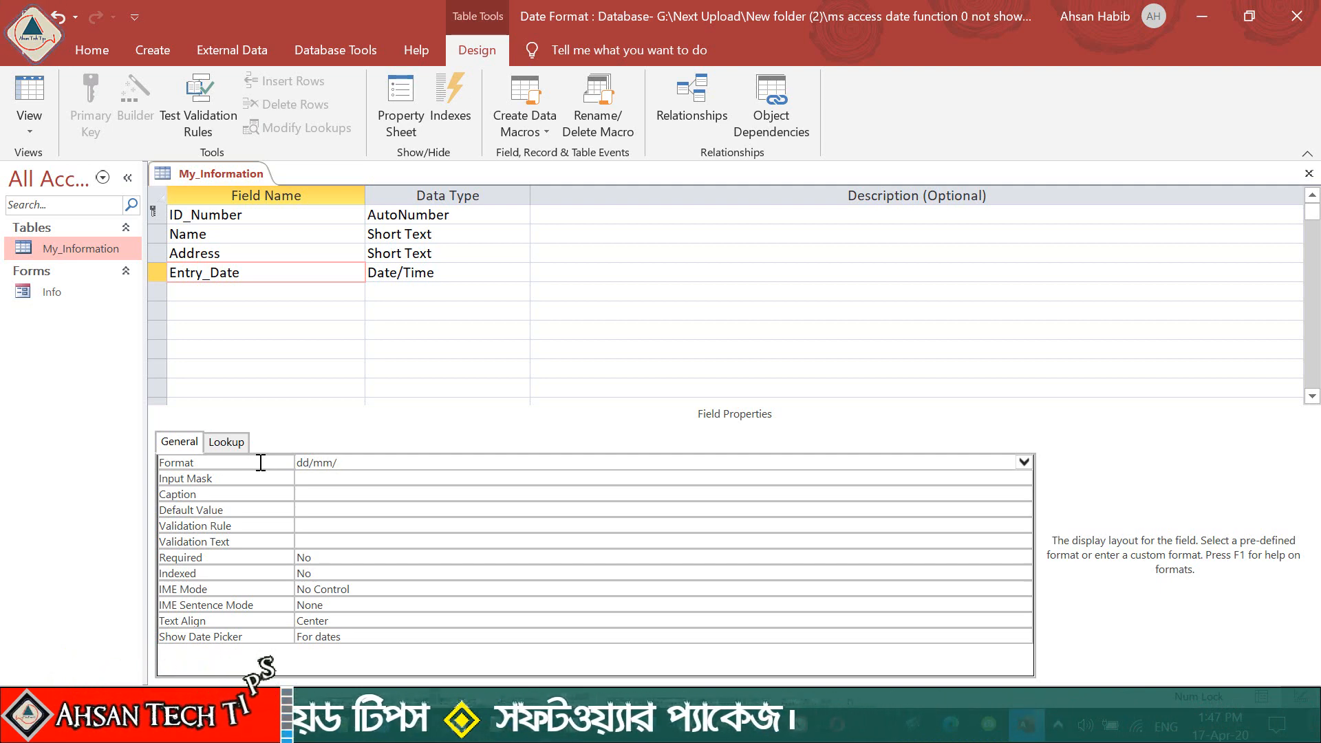
pyautogui.write('yyyy')
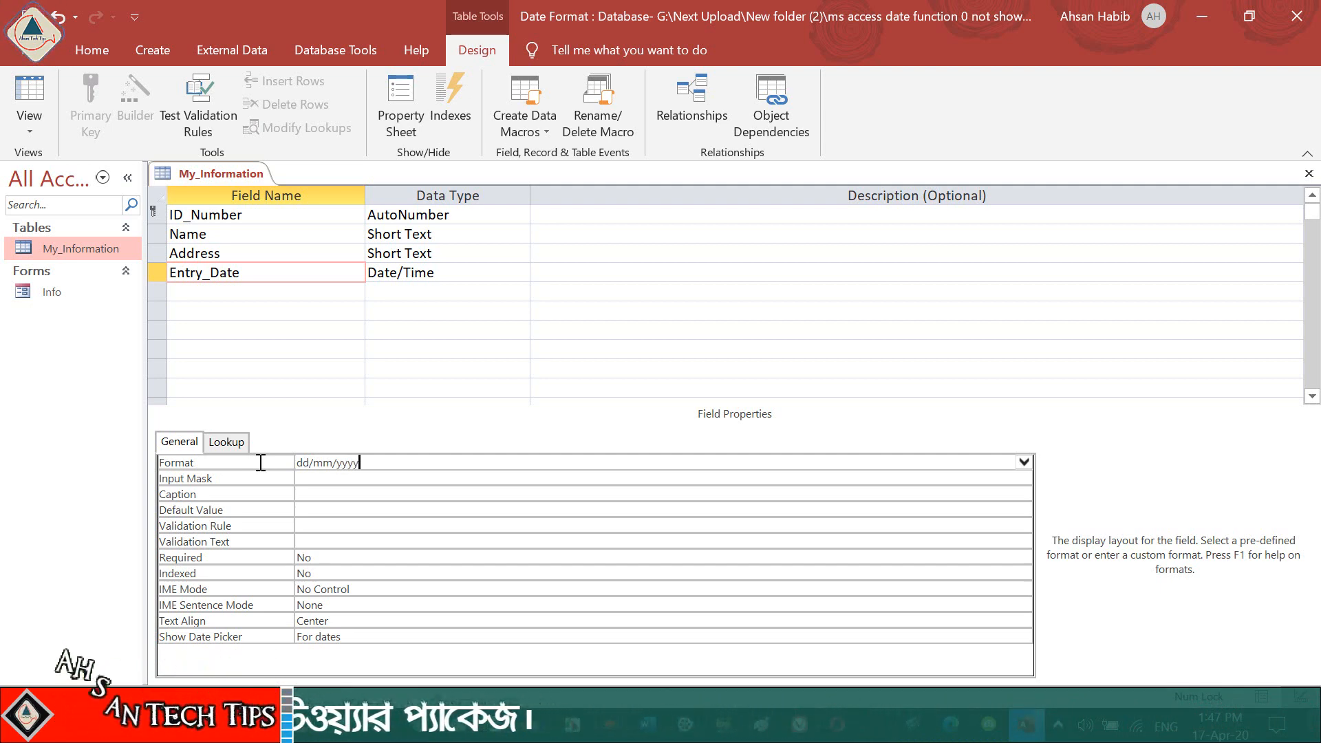
pyautogui.press('Return')
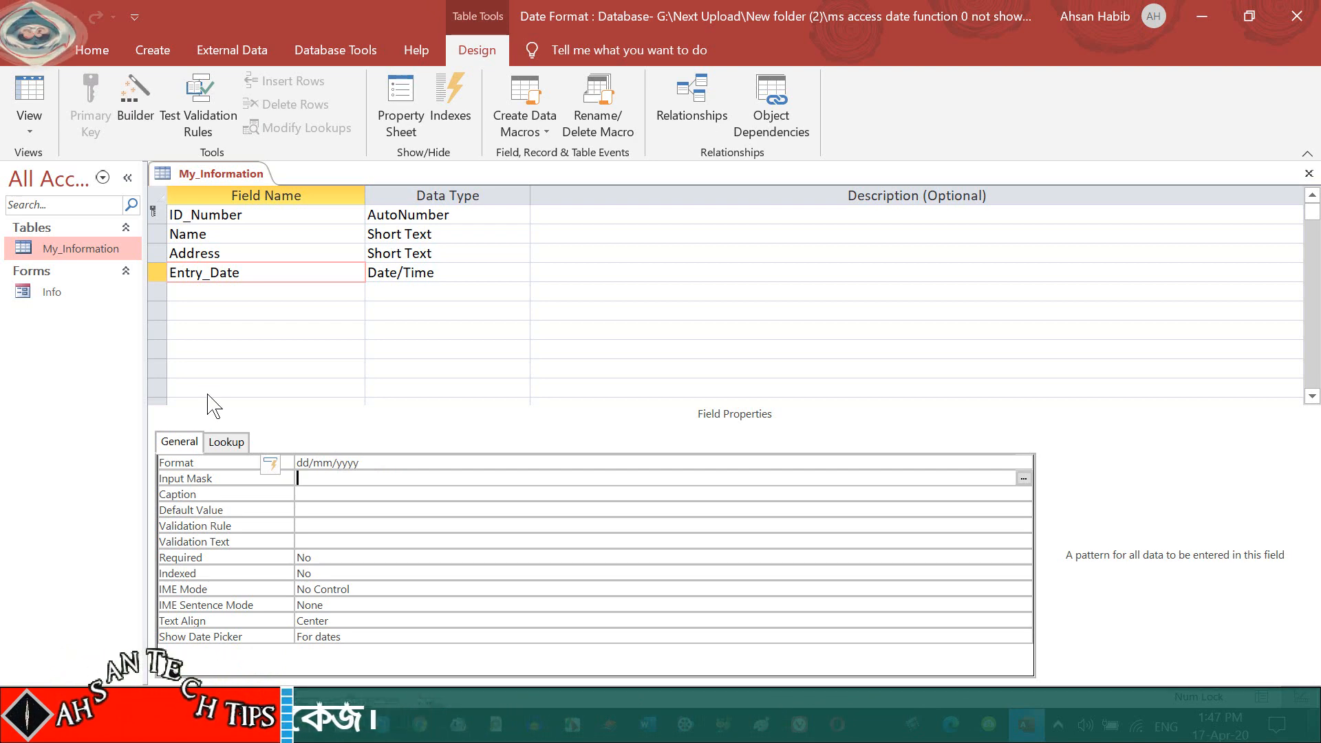
pyautogui.click(31, 120)
pyautogui.click(96, 165)
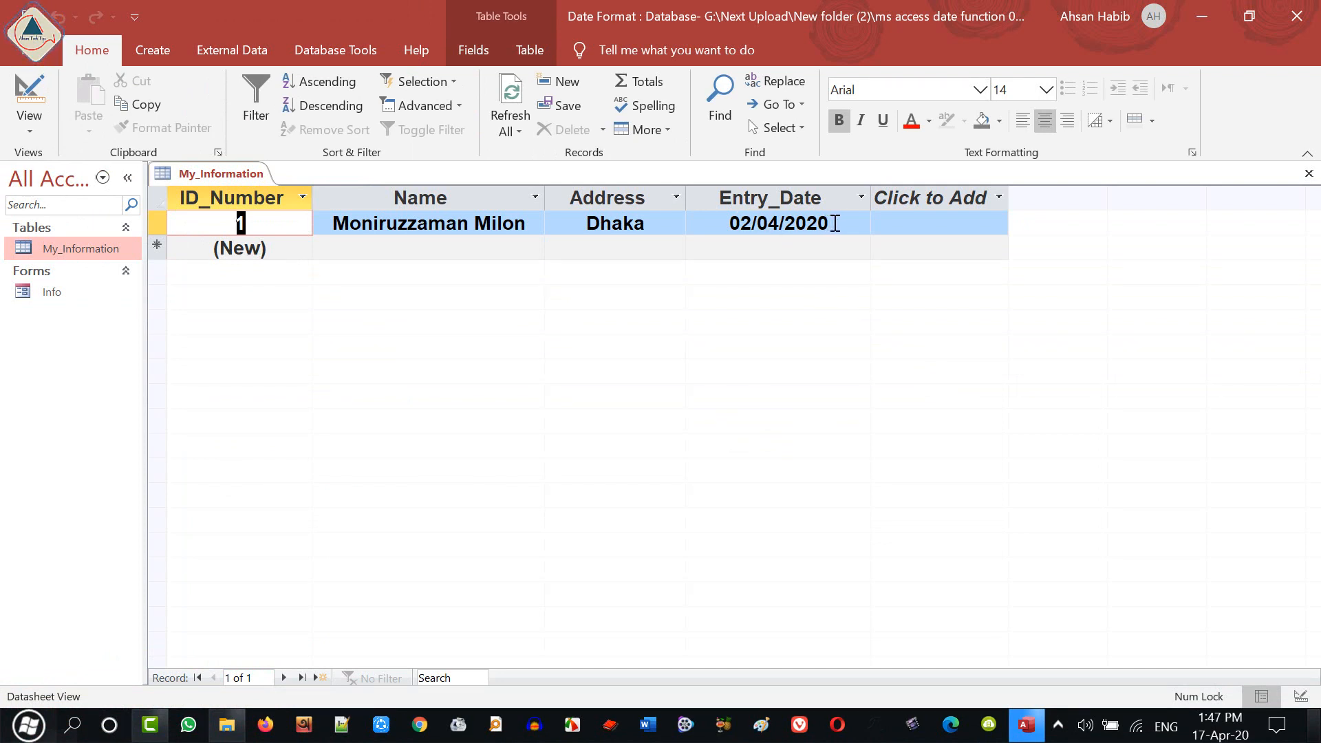
# - Return to Design View and set the Entry_Date field's format to d/m/yyyy
pyautogui.click(29, 122)
pyautogui.click(66, 224)
pyautogui.click(212, 460)
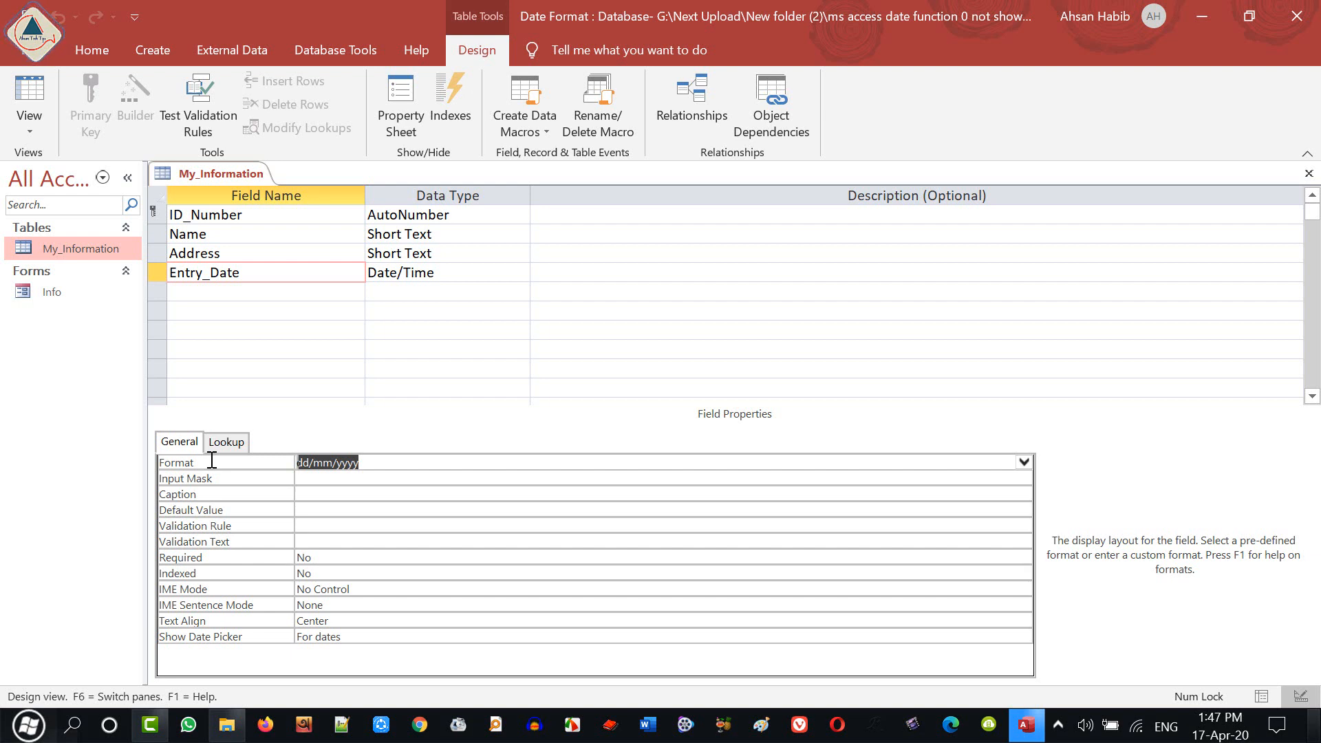
pyautogui.press('Delete')
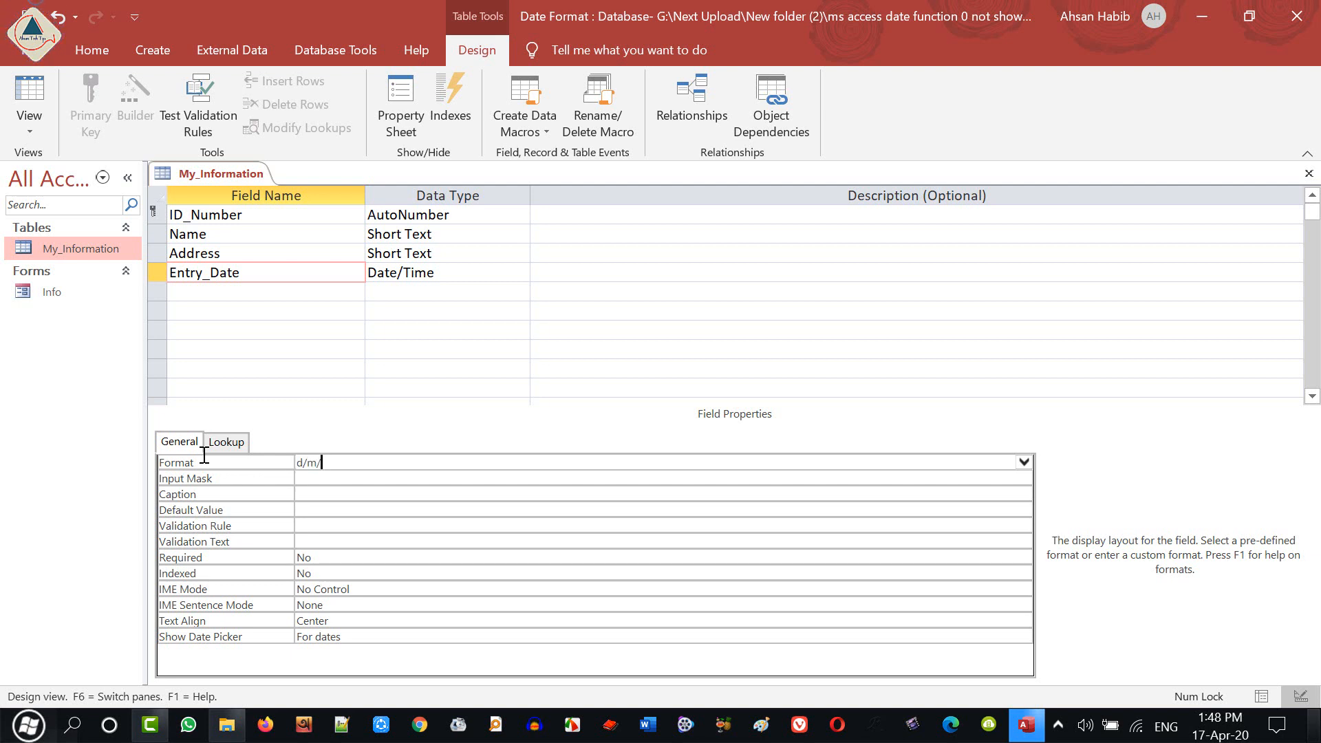
pyautogui.write('d/m/yyyy')
pyautogui.press('Return')
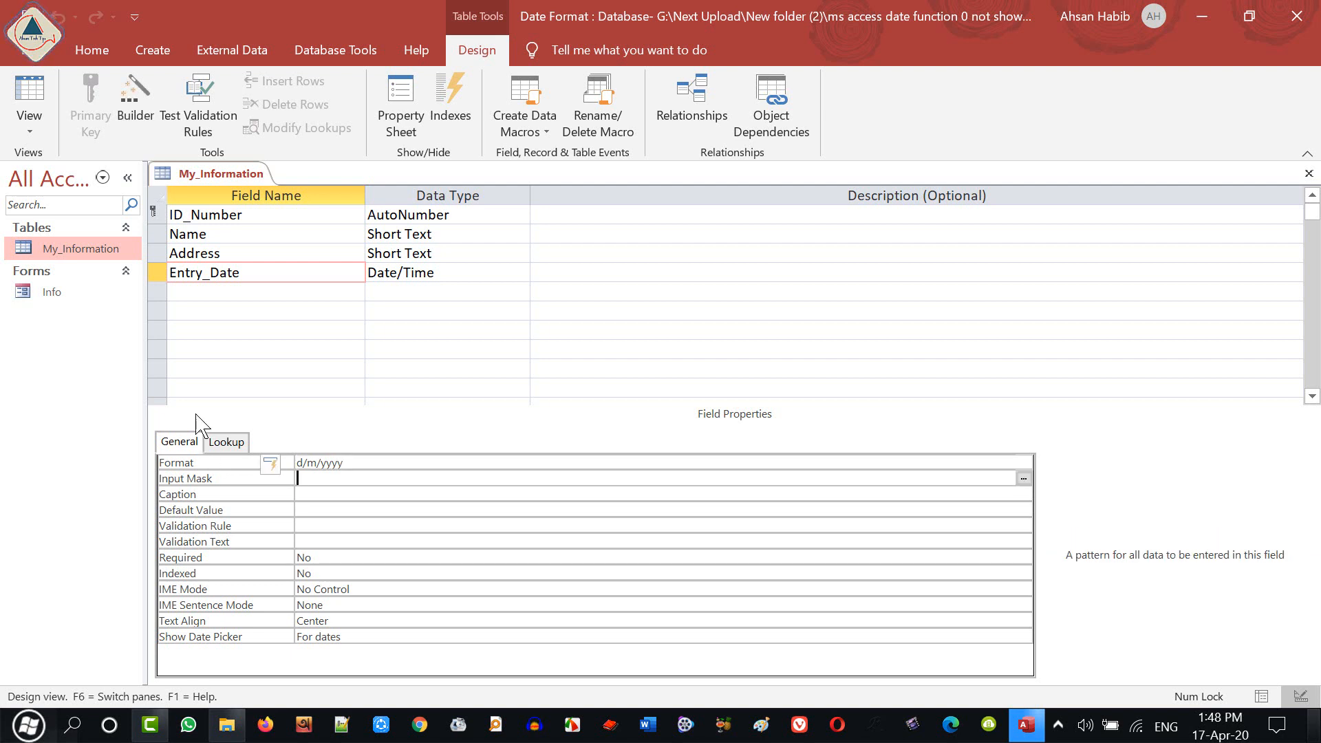
# - View the records in Datasheet View, set Entry_Date's format to dd/mmm/yy in Design View, save, and display the records again
pyautogui.click(27, 88)
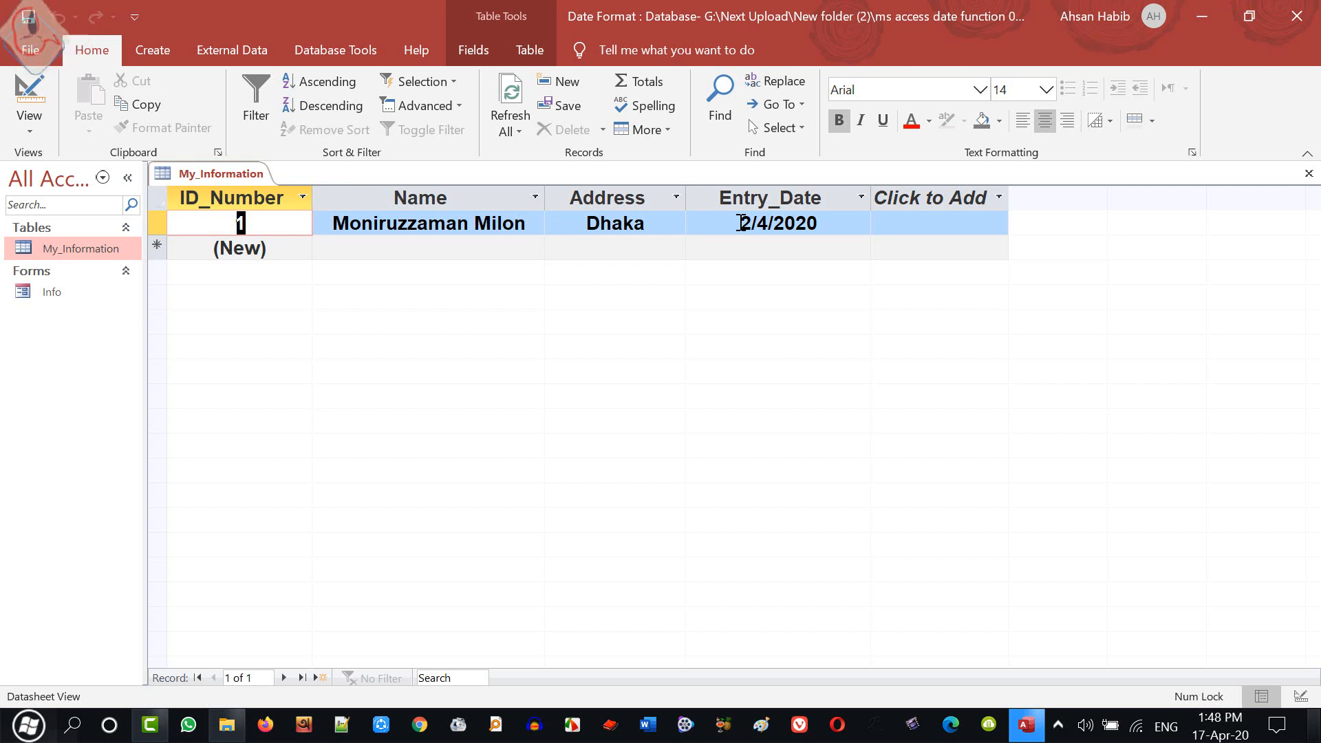
pyautogui.click(38, 134)
pyautogui.click(74, 219)
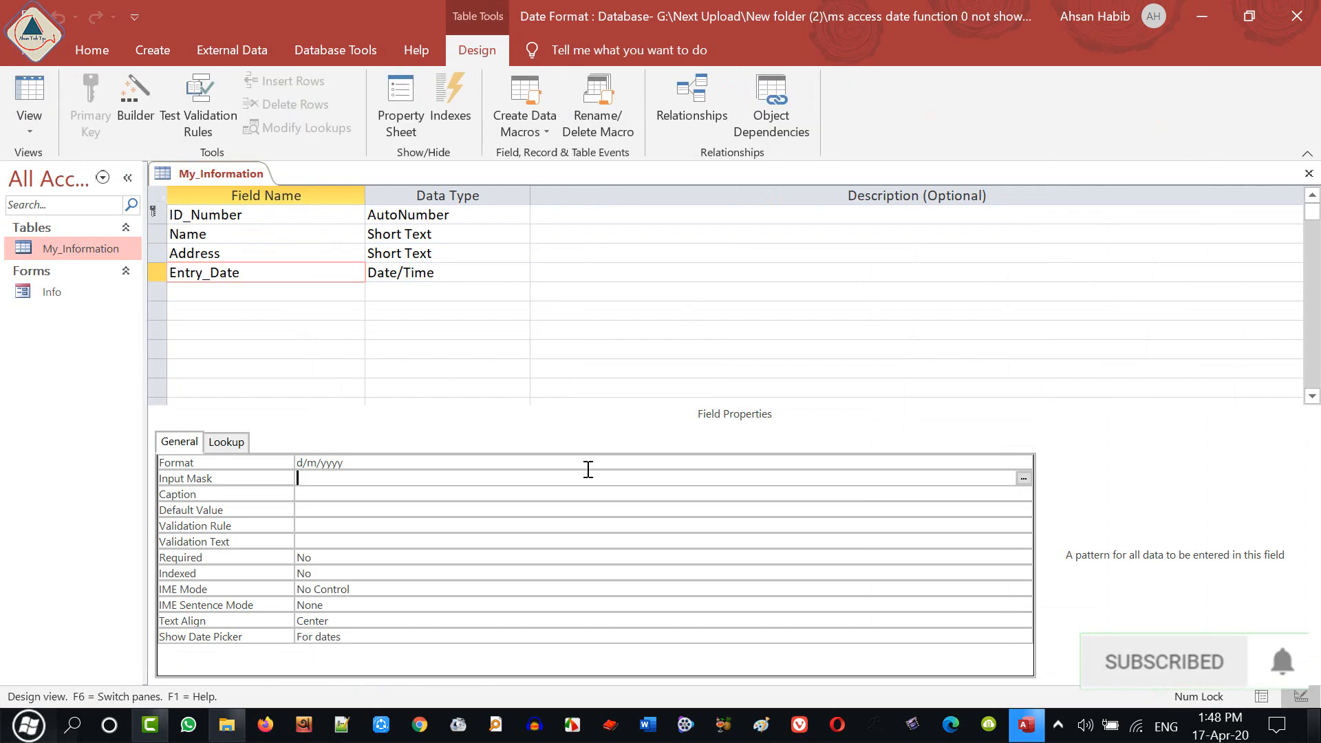
pyautogui.click(238, 459)
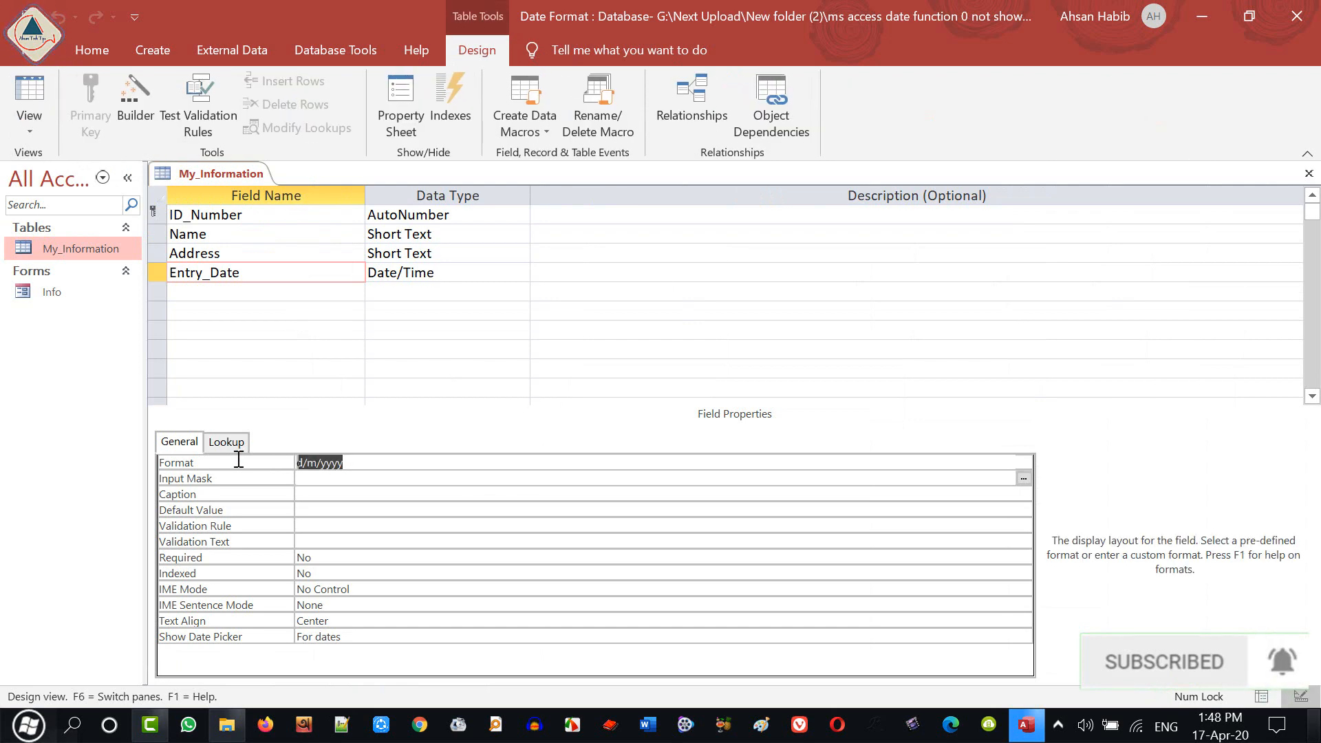
pyautogui.press('Delete')
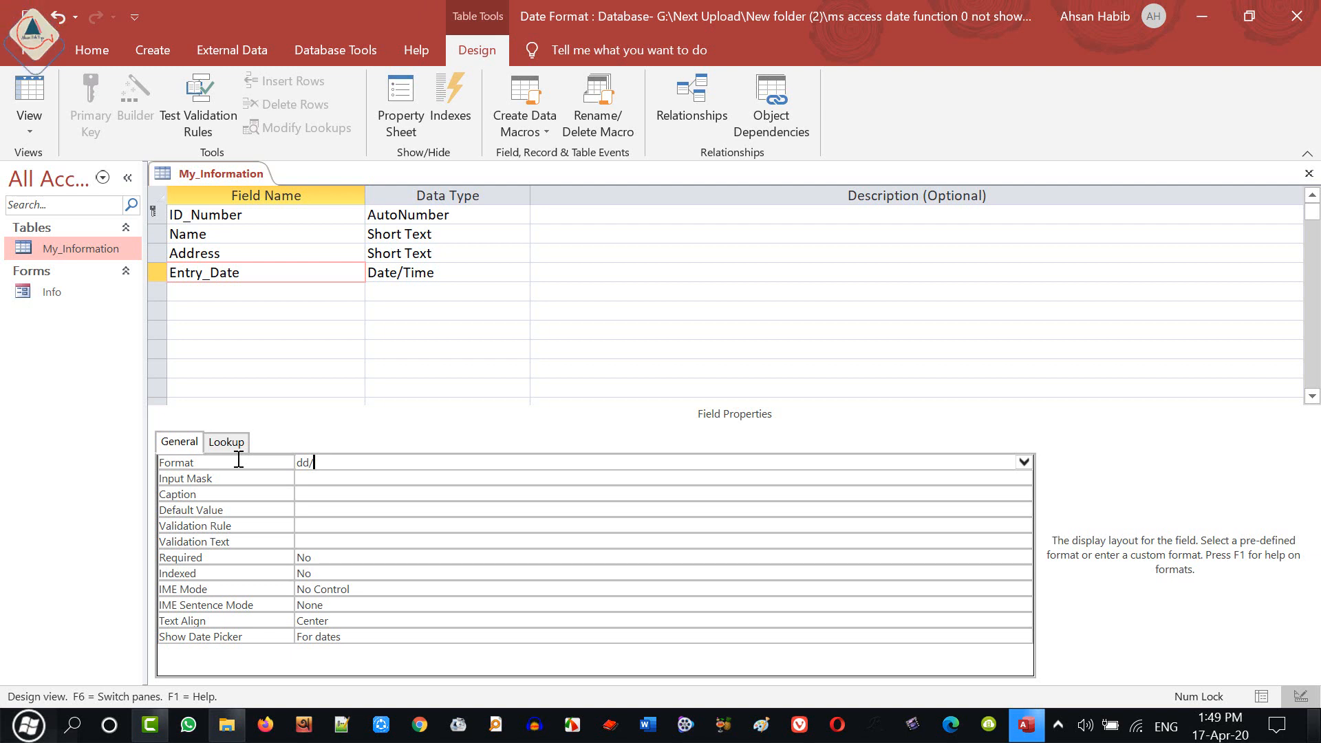
pyautogui.write('mmm/yy')
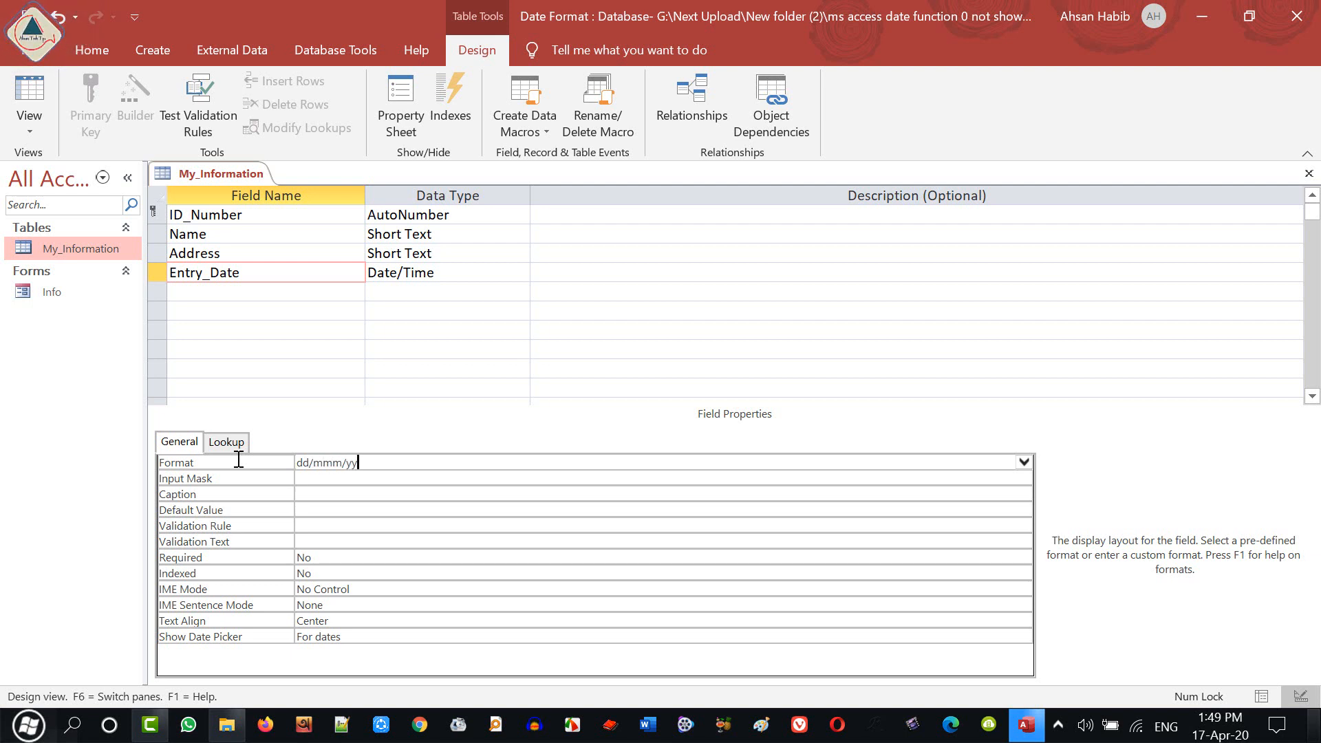
pyautogui.press('Return')
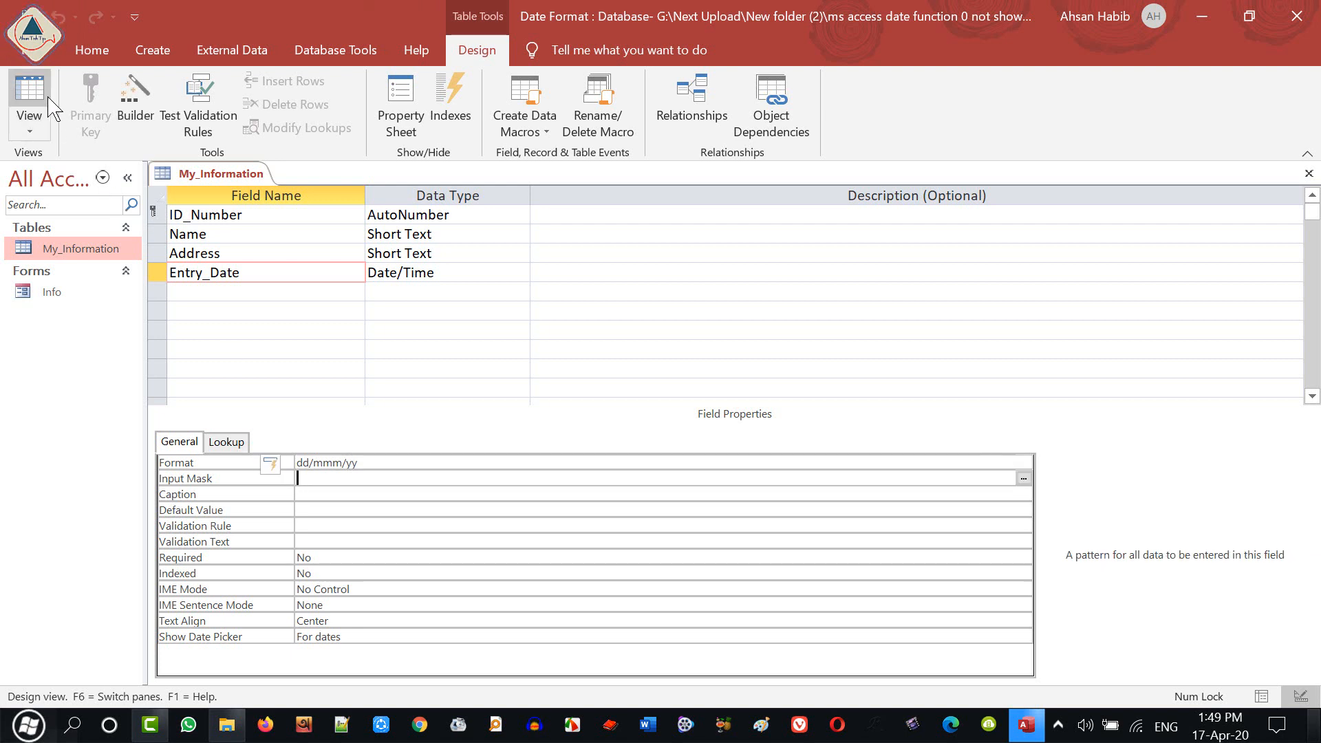
pyautogui.click(29, 96)
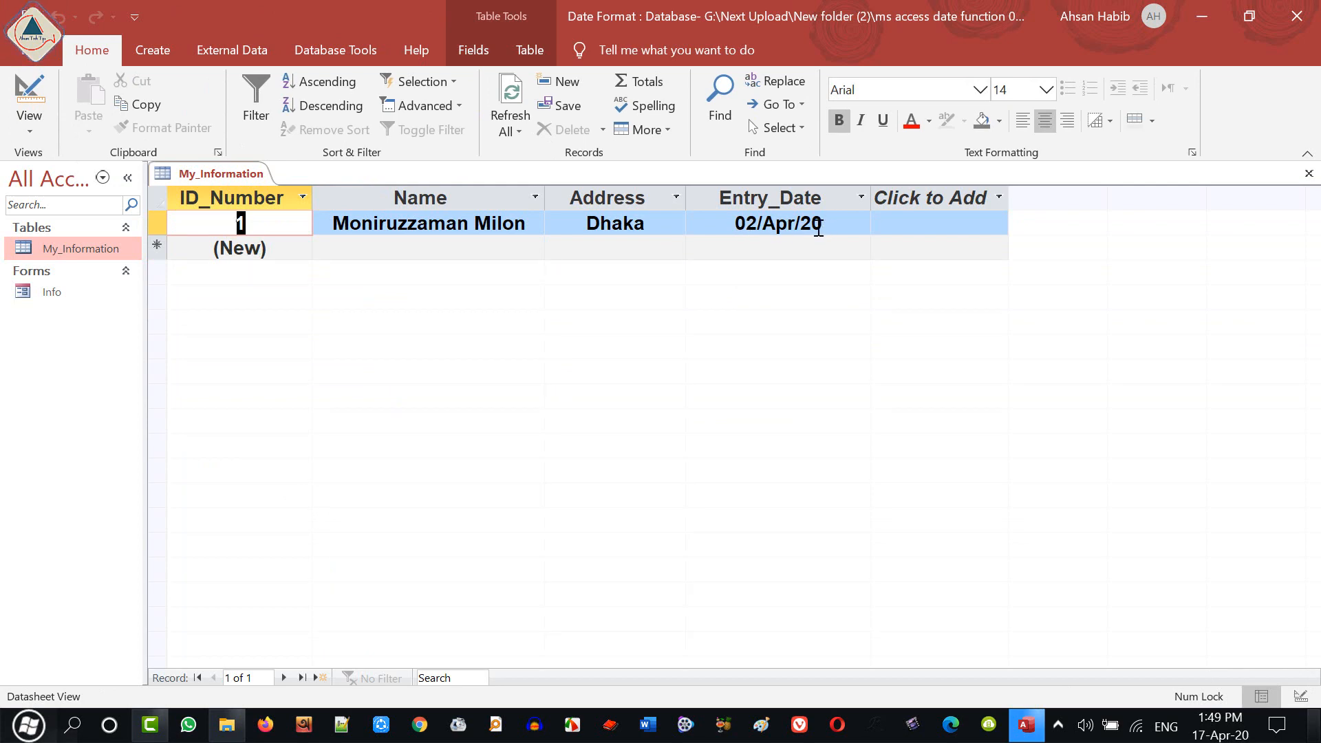
# - In Design View, set Entry_Date's format to dd/mmmm/yy, then save the table and show it in Datasheet View
pyautogui.rightClick(31, 130)
pyautogui.press('Escape')
pyautogui.click(30, 128)
pyautogui.click(392, 463)
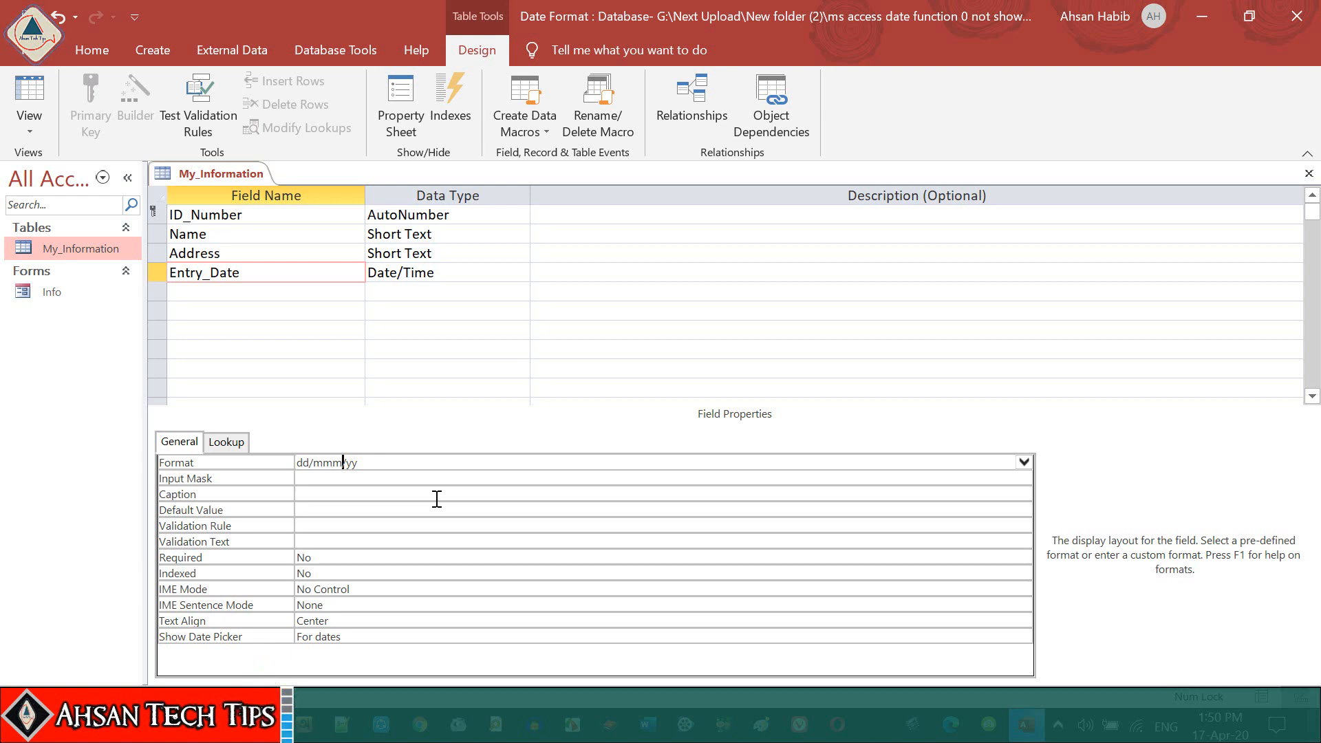
pyautogui.write('m')
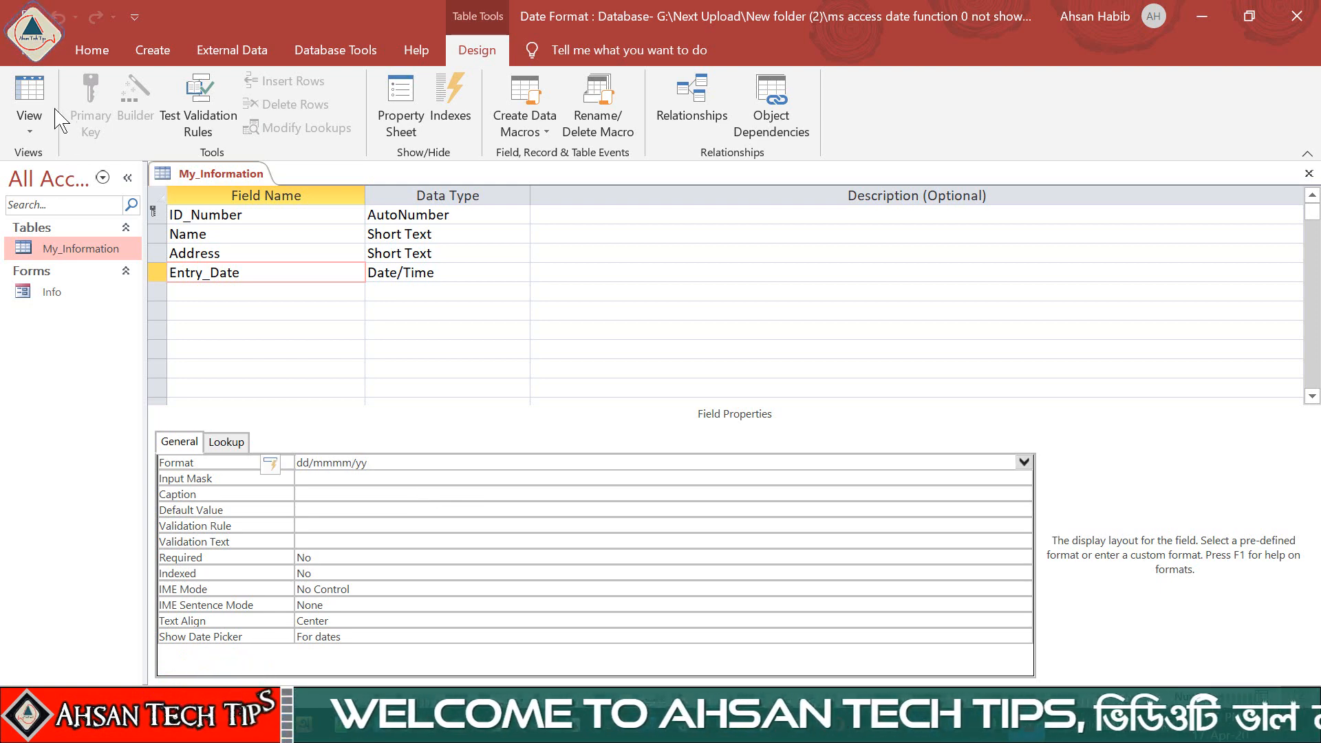
pyautogui.click(29, 96)
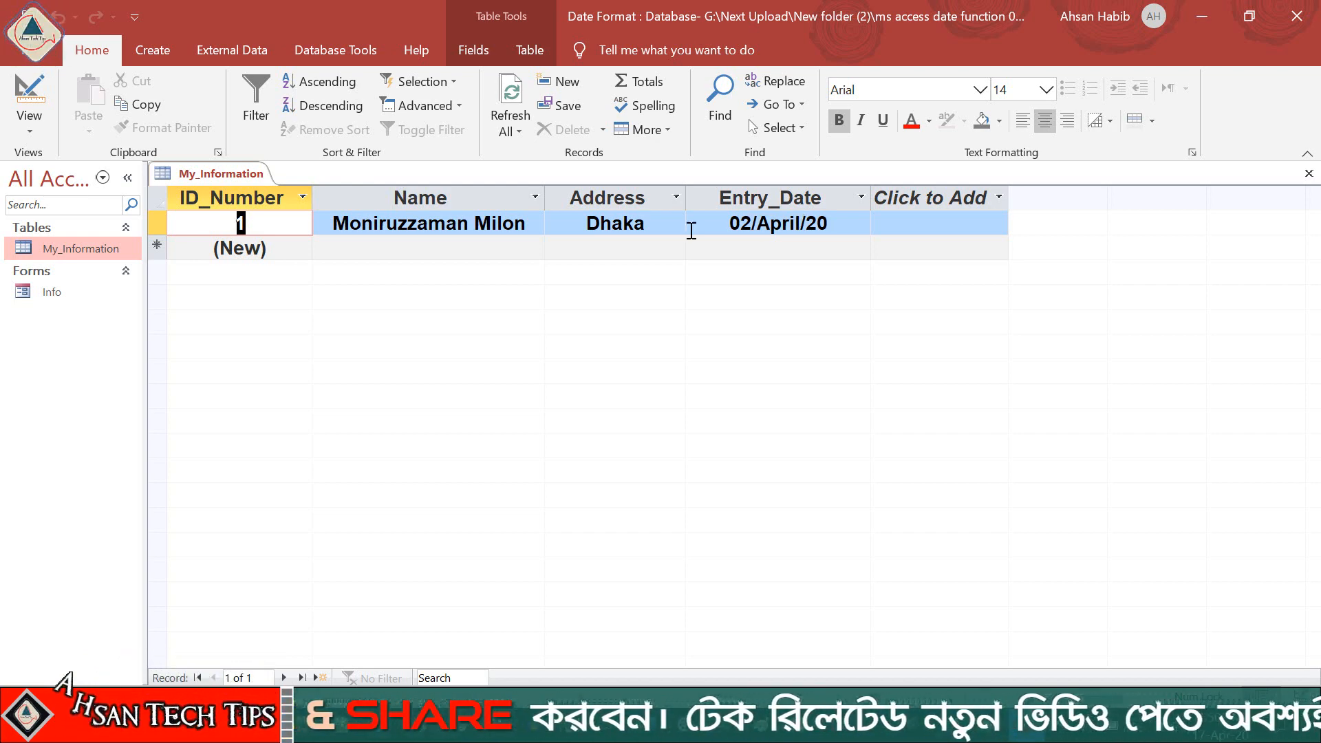
# - Return to Design View, set Entry_Date's format to ddd/mmmm/yy, save the table and display the records in Datasheet View
pyautogui.hotkey('ctrl', '.')
pyautogui.click(305, 462)
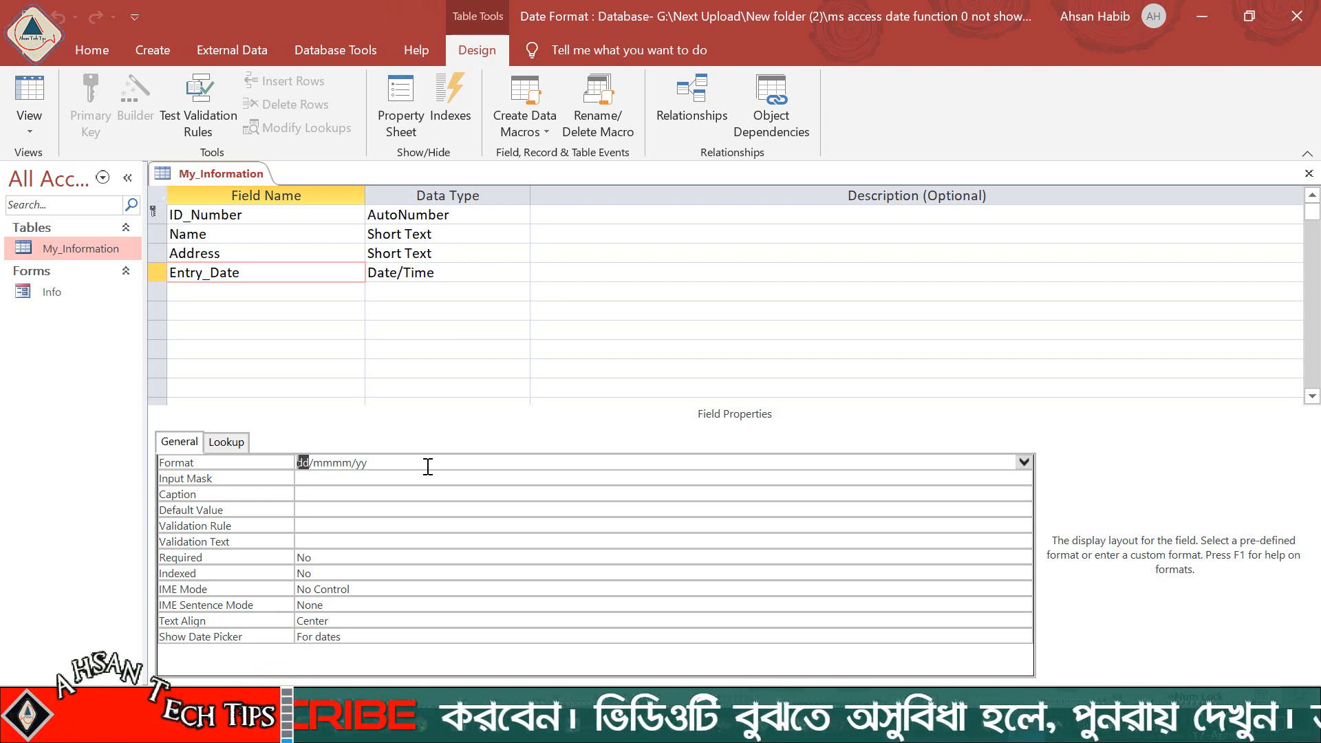
pyautogui.click(428, 467)
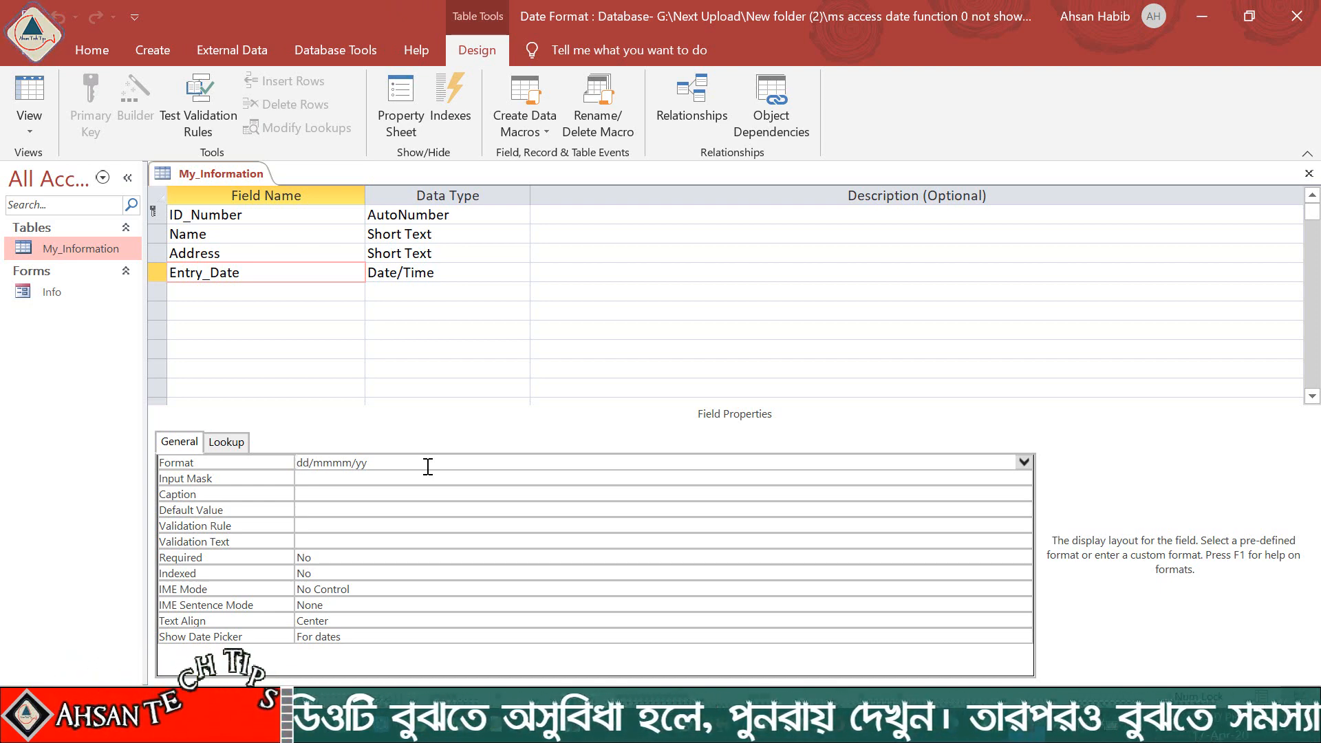
pyautogui.write('d')
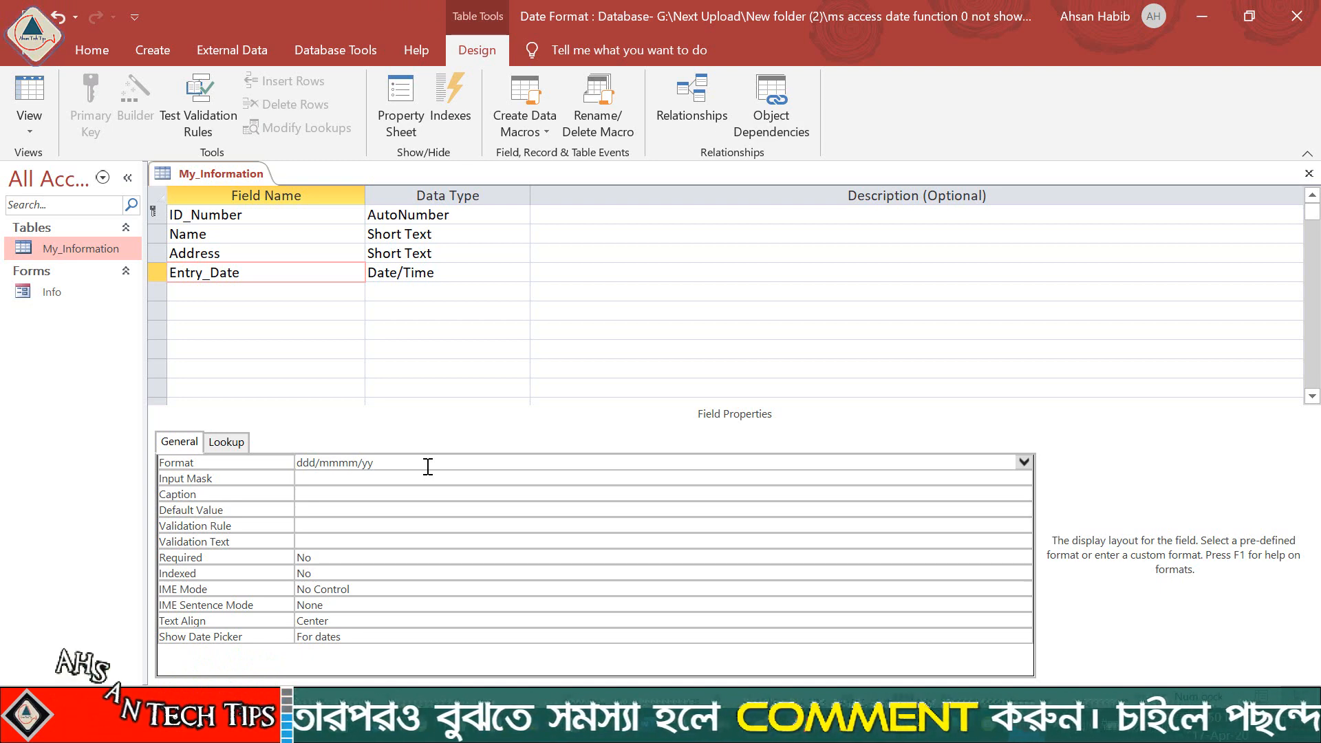
pyautogui.hotkey('ctrl', 's')
pyautogui.click(29, 93)
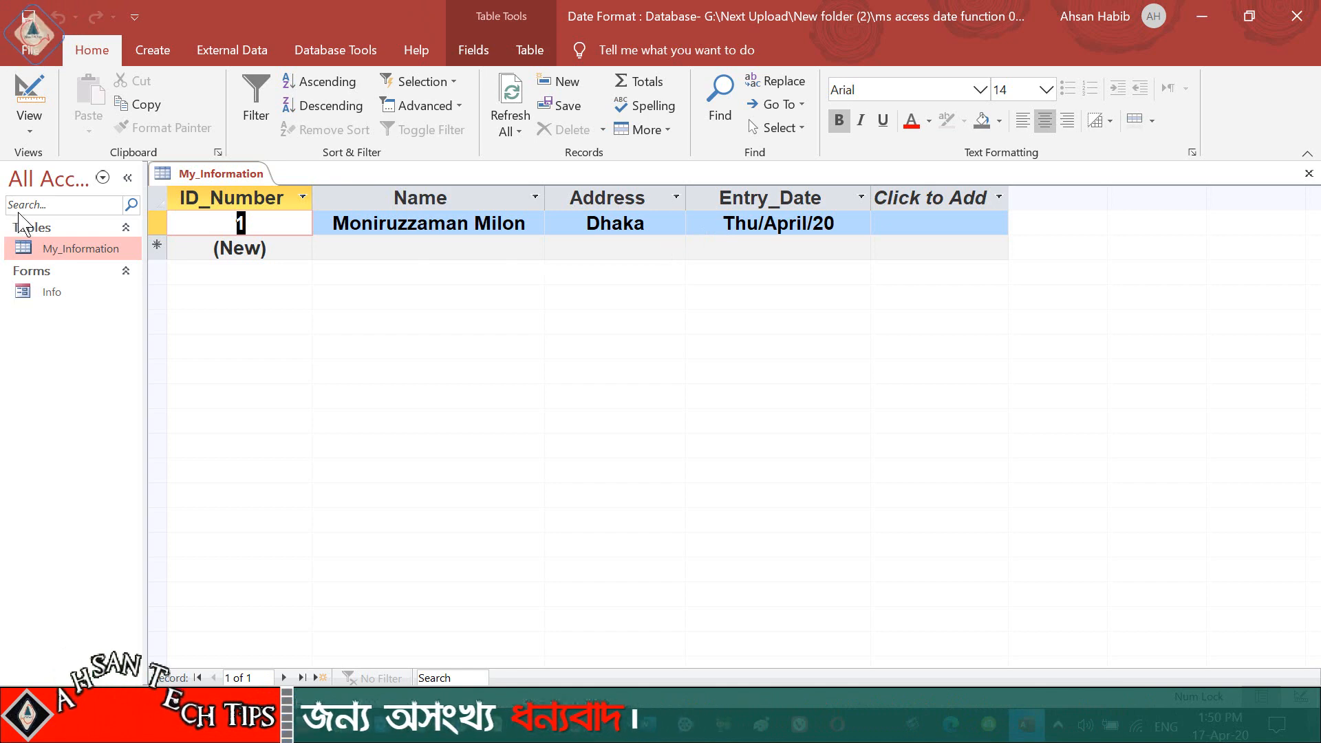
# - Set Entry_Date's format to dddd/mmmm/yyyy in Design View, then save and widen the Entry_Date column in Datasheet View to fit the date
pyautogui.click(29, 124)
pyautogui.click(75, 213)
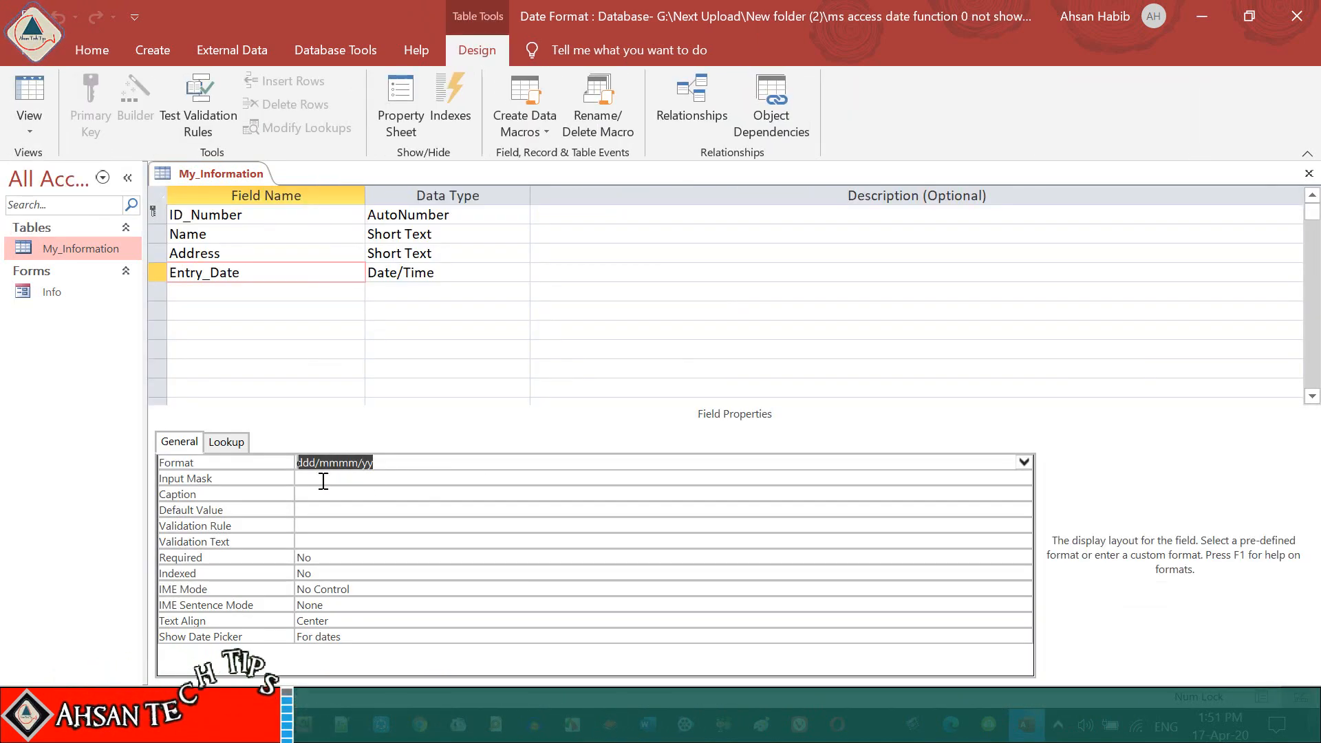
pyautogui.click(429, 462)
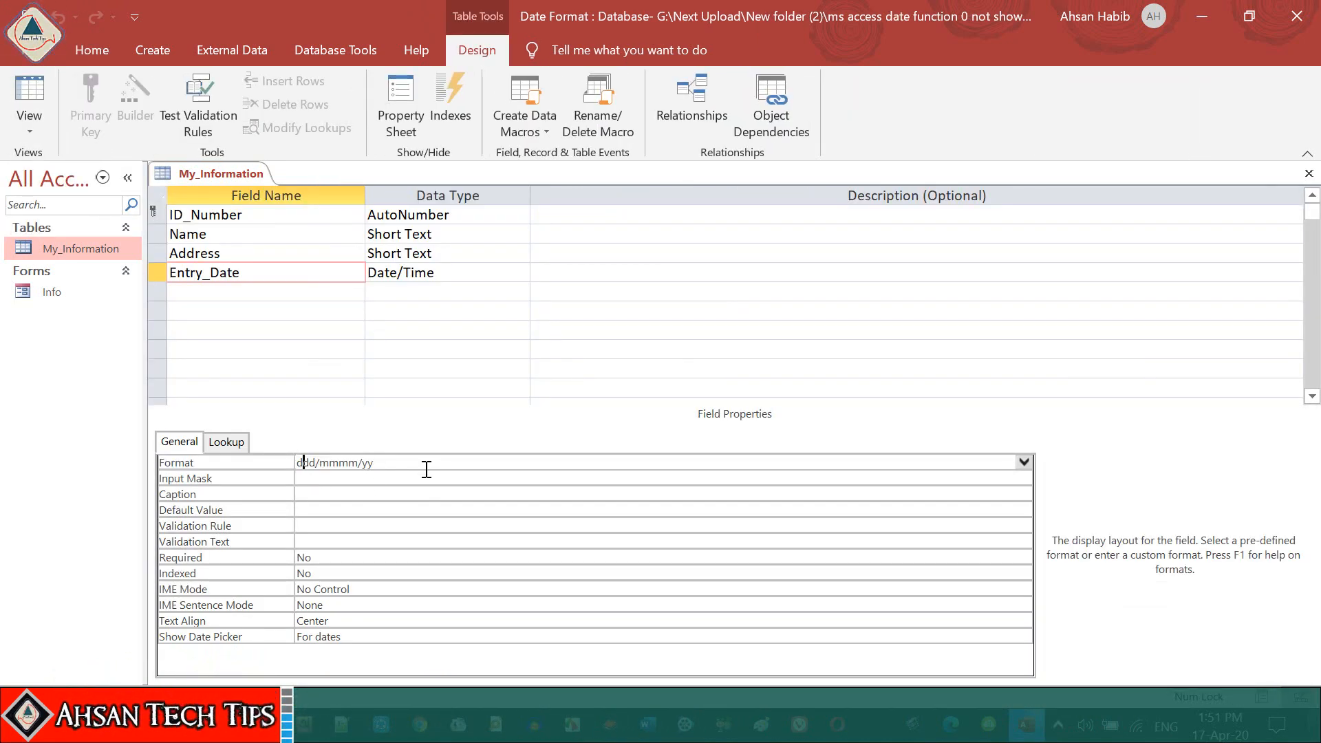
pyautogui.write('d')
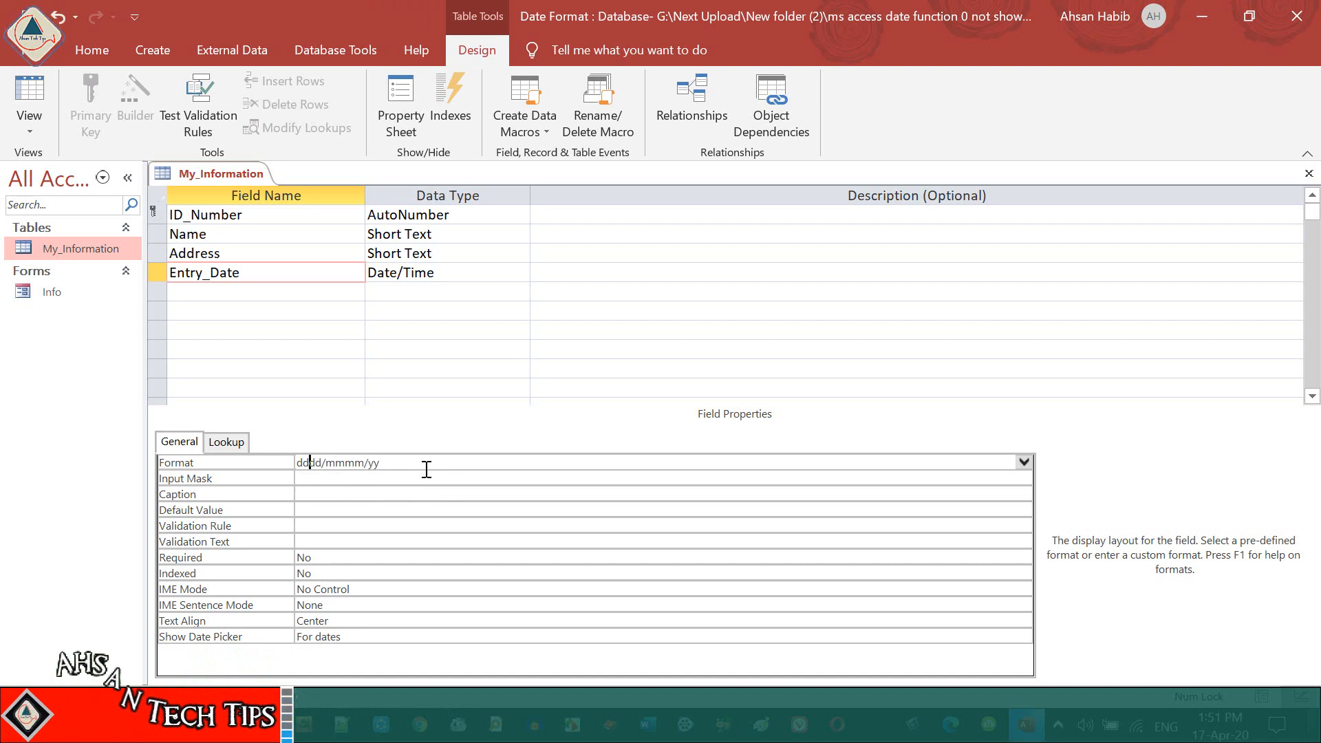
pyautogui.click(405, 473)
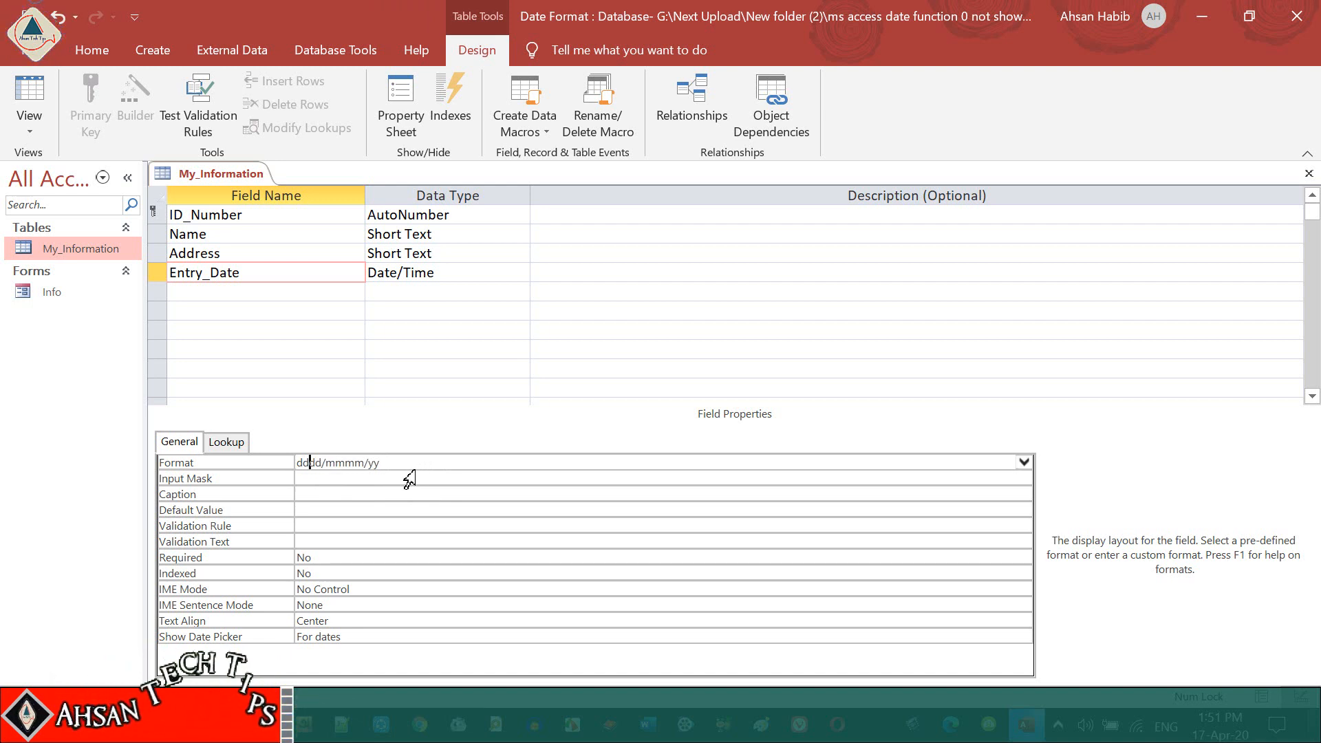
pyautogui.write('yy')
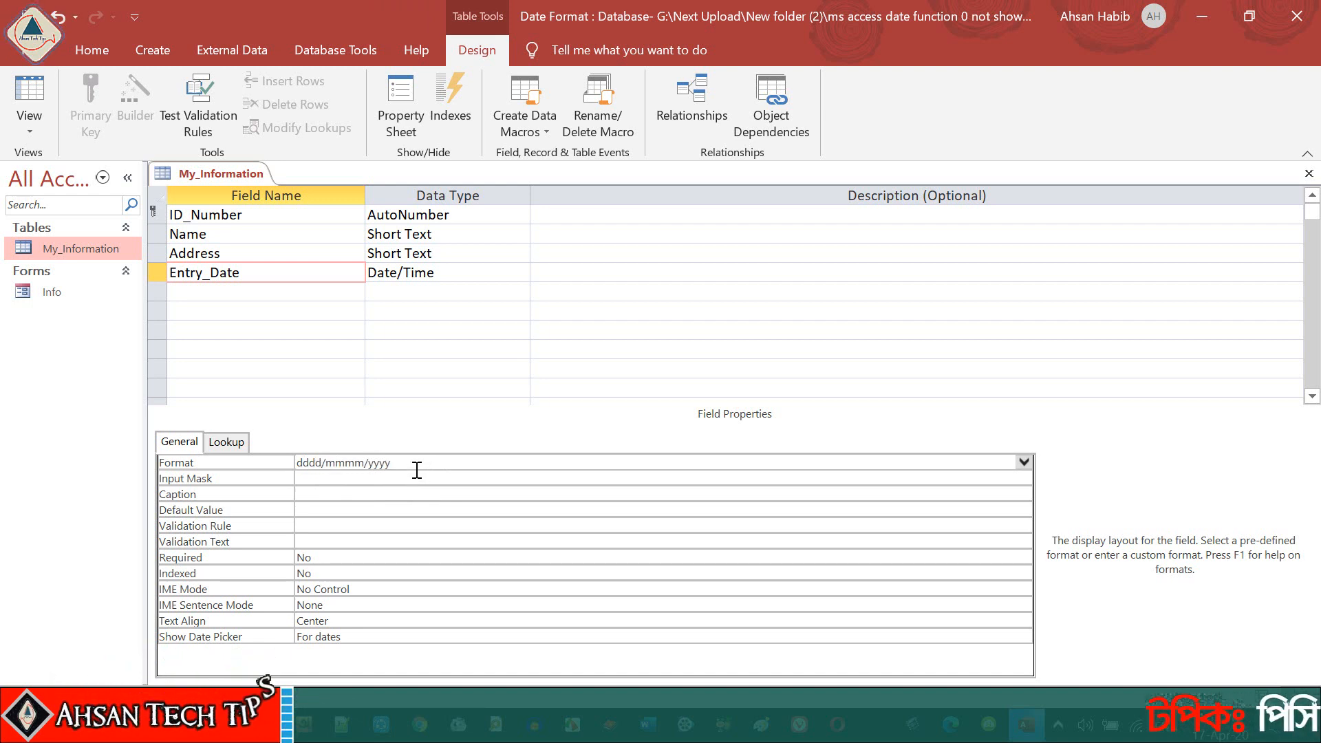
pyautogui.click(28, 96)
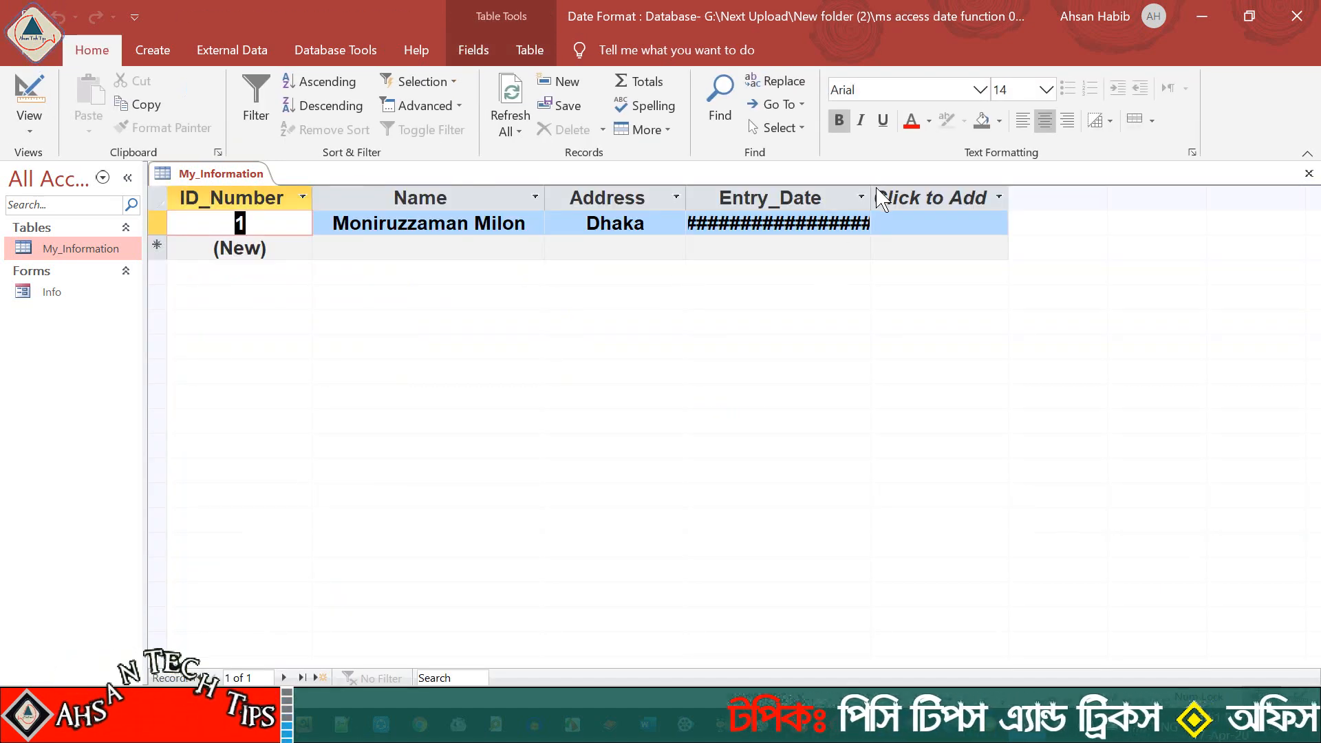
pyautogui.moveTo(870, 198); pyautogui.dragTo(1024, 192)
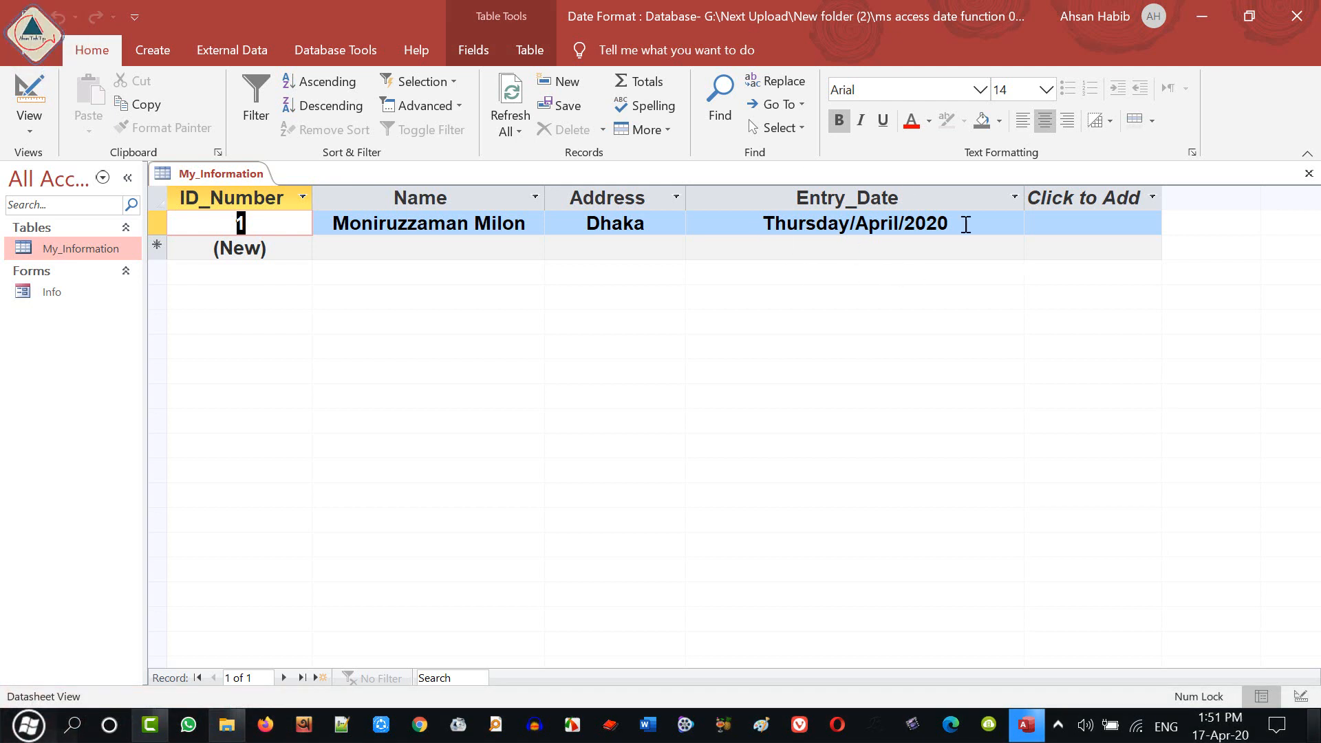
# - Close the My_Information table and open the Info form in Design View
pyautogui.click(1307, 178)
pyautogui.click(50, 296)
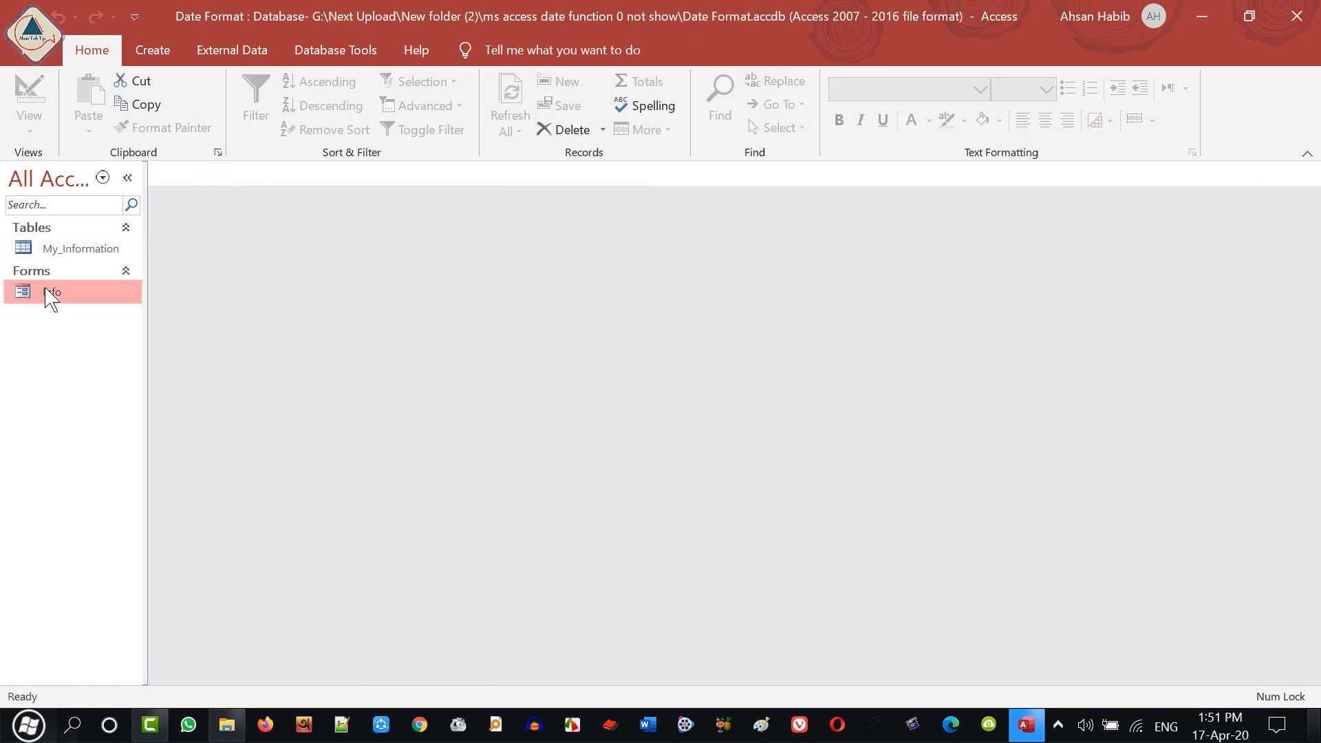
pyautogui.rightClick(55, 296)
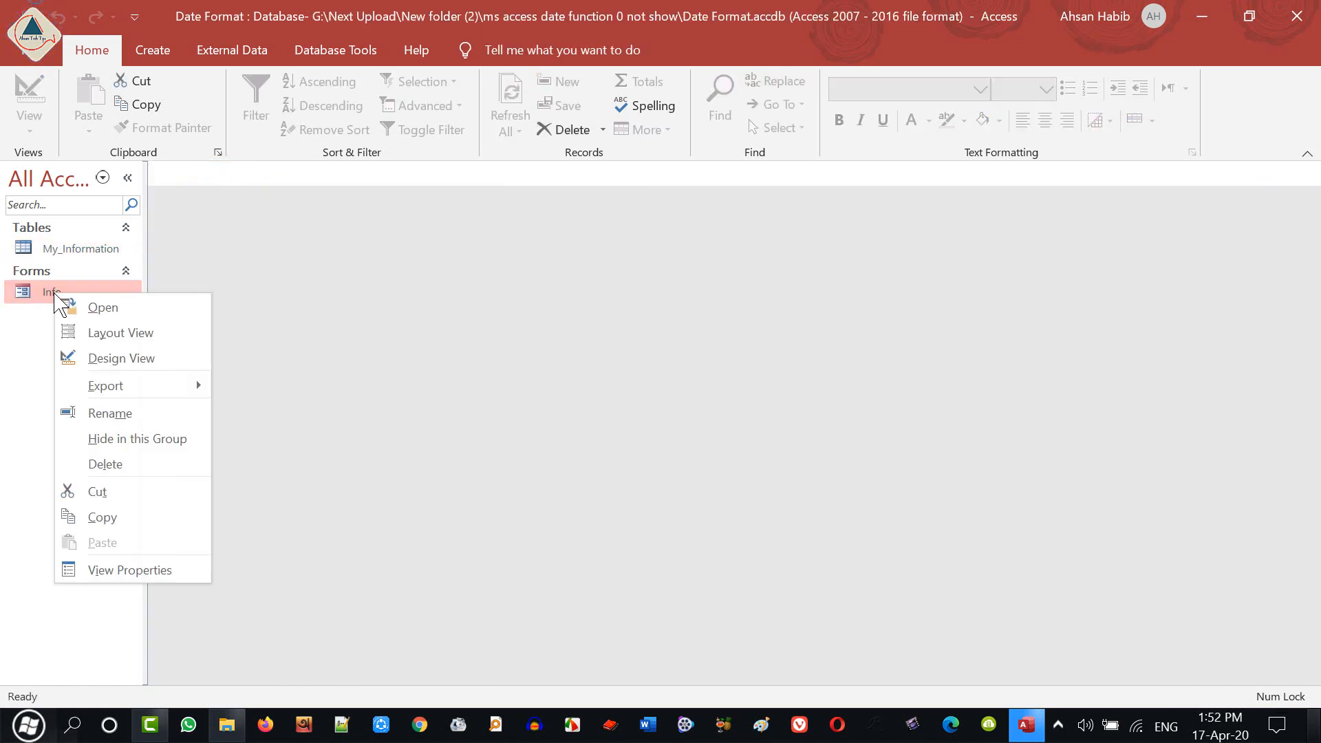
pyautogui.click(122, 359)
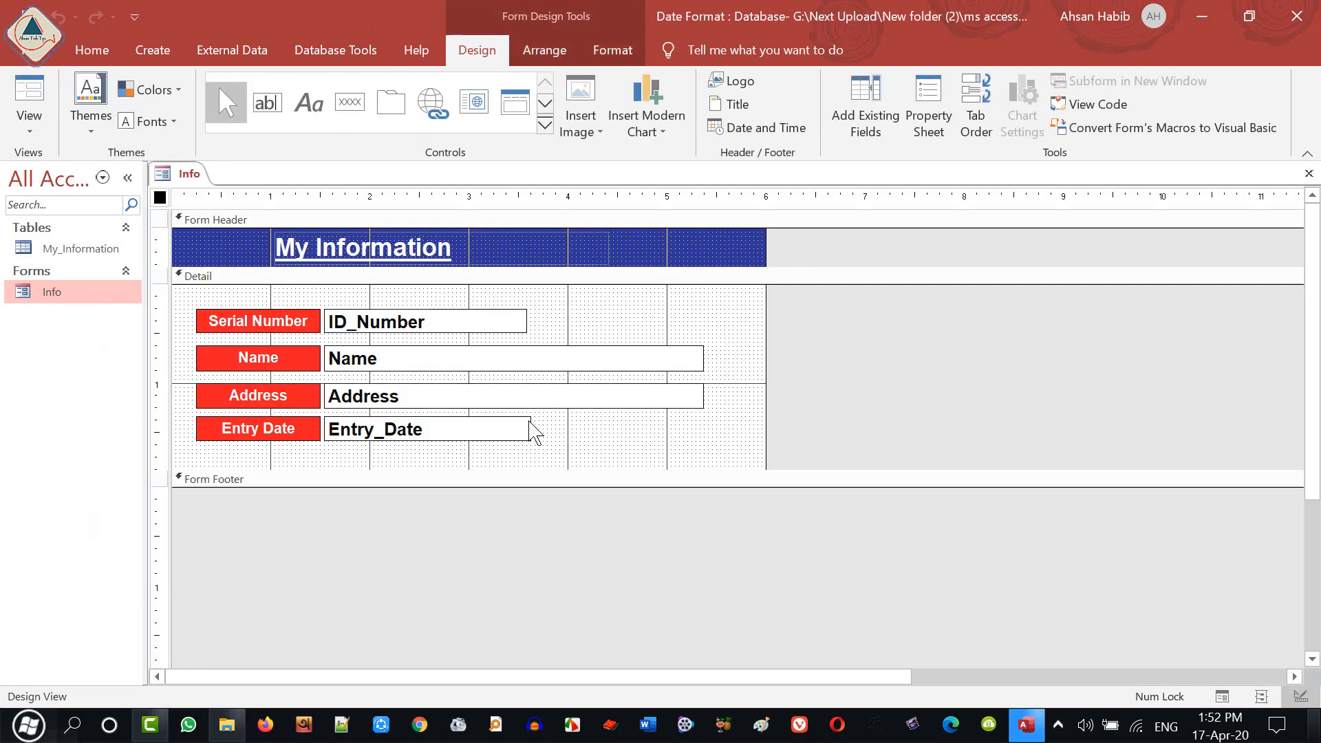
# - Open the formatting properties of the Entry_Date text box on the Info form
pyautogui.click(367, 436)
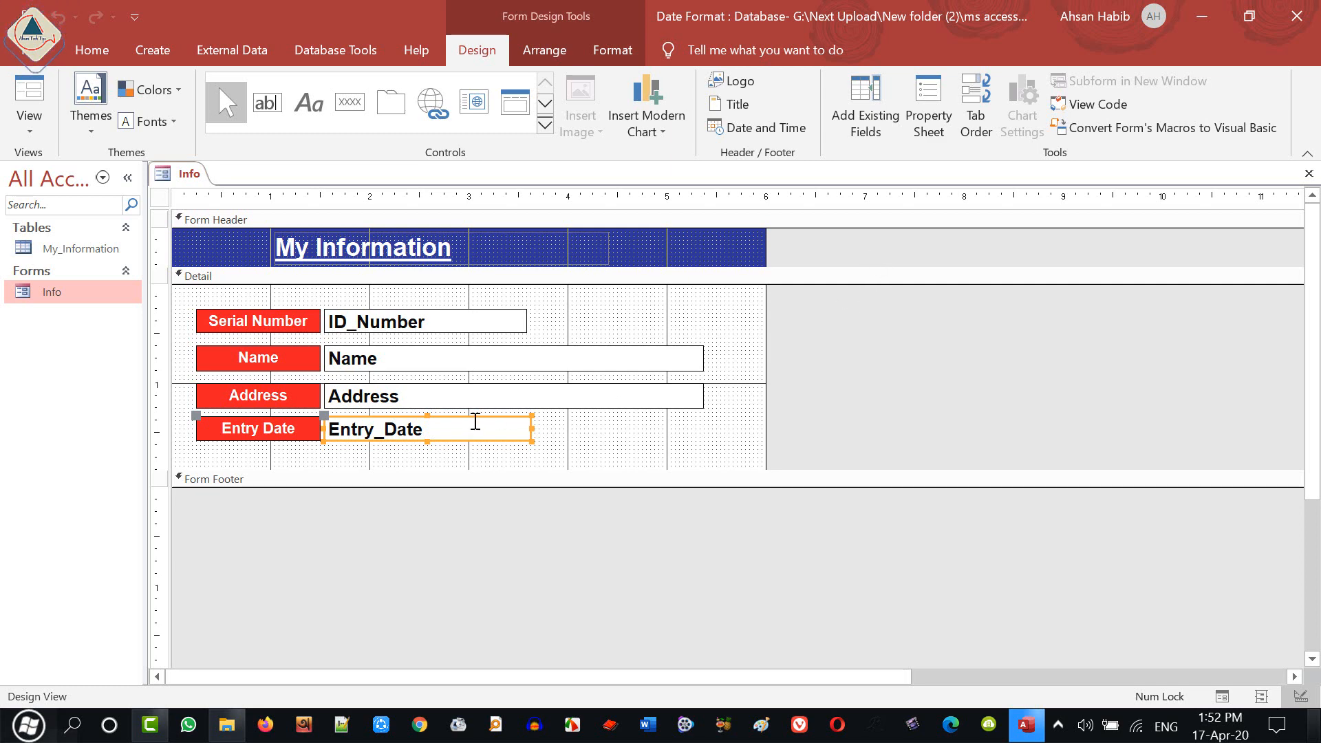
pyautogui.rightClick(500, 419)
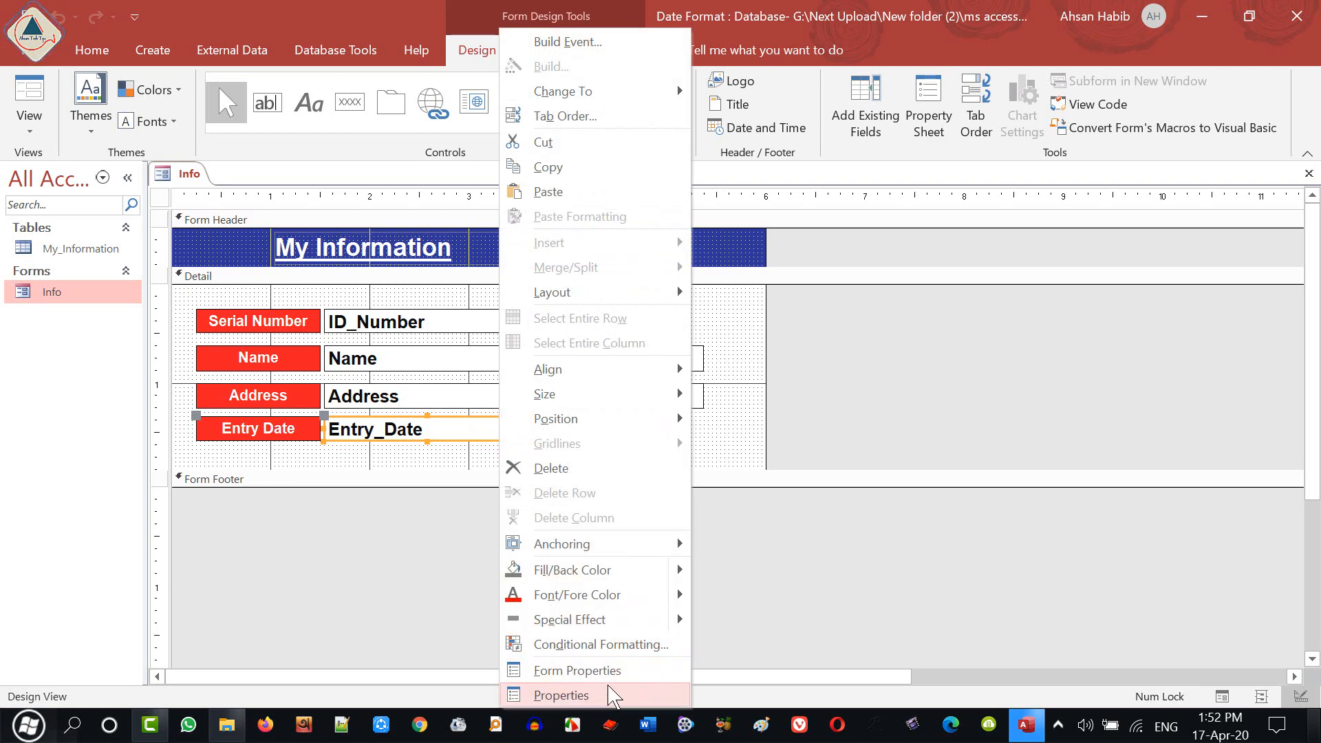
pyautogui.click(943, 103)
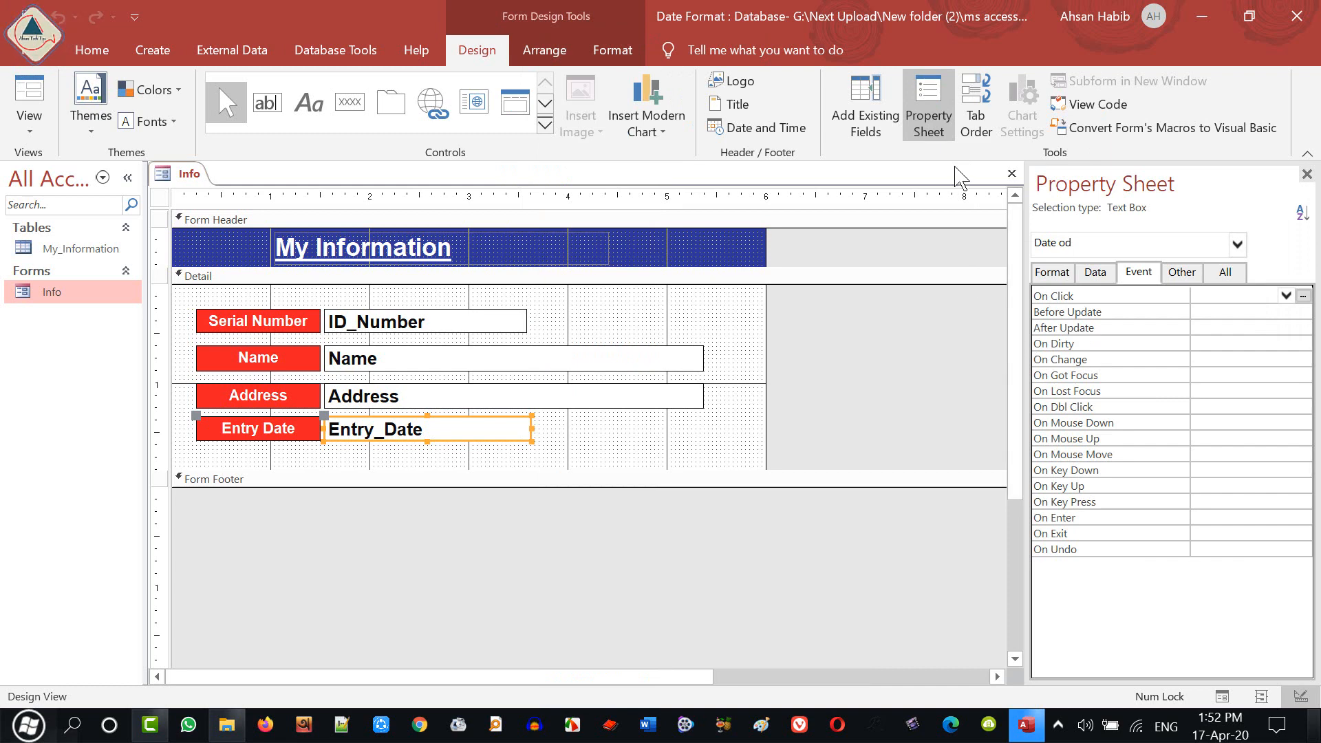
pyautogui.click(1051, 272)
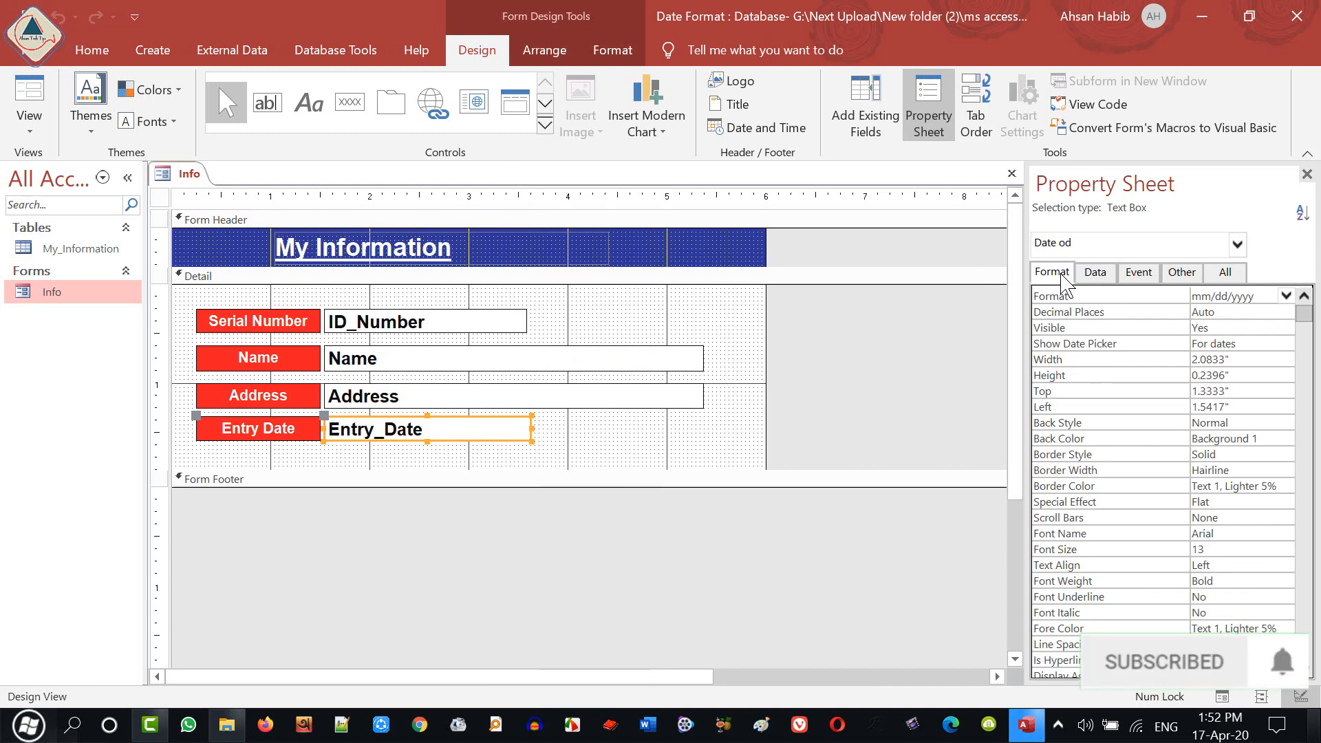
# - Set the Entry_Date text box's format to dd/mm/yy, then check the entry date in Form View
pyautogui.click(1259, 299)
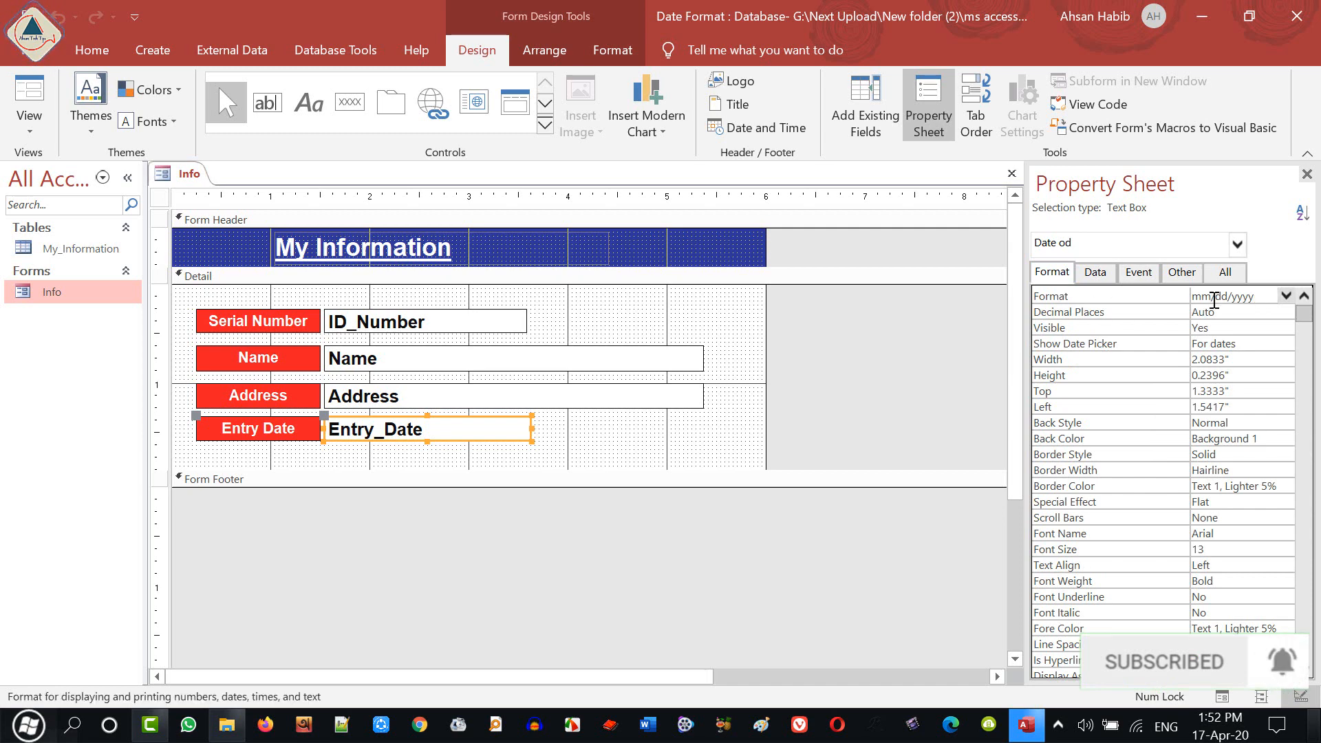
pyautogui.moveTo(1262, 295); pyautogui.dragTo(1116, 296)
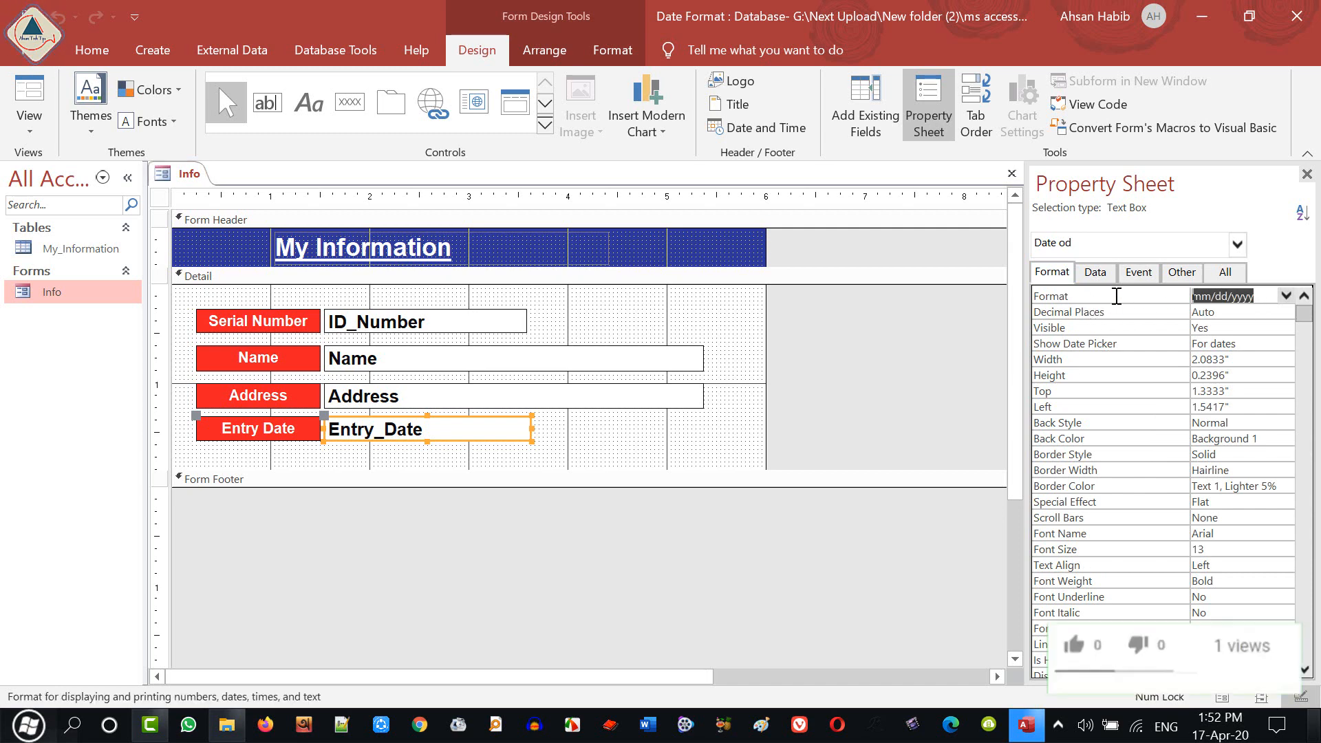
pyautogui.click(1264, 301)
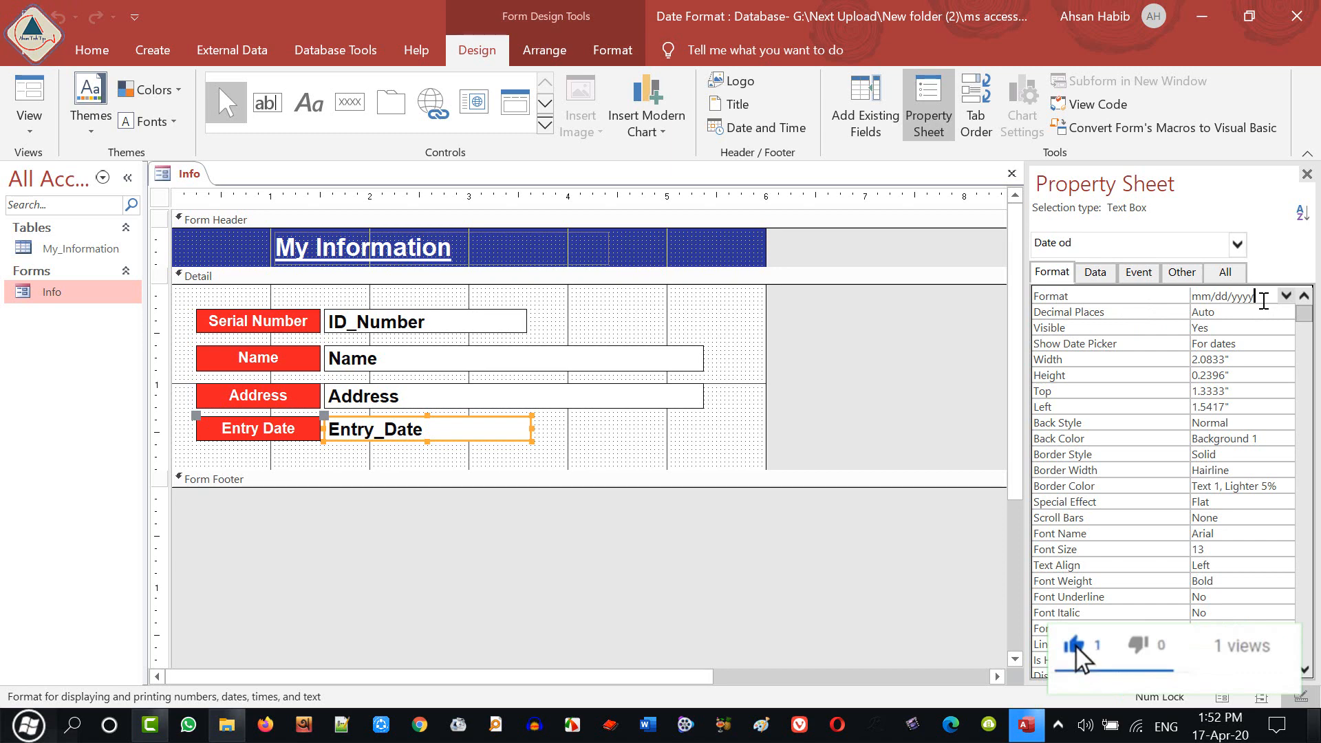
pyautogui.press('BackSpace')
pyautogui.press('BackSpace')
pyautogui.press('BackSpace')
pyautogui.press('BackSpace')
pyautogui.press('BackSpace')
pyautogui.press('BackSpace')
pyautogui.press('BackSpace')
pyautogui.press('BackSpace')
pyautogui.press('BackSpace')
pyautogui.press('BackSpace')
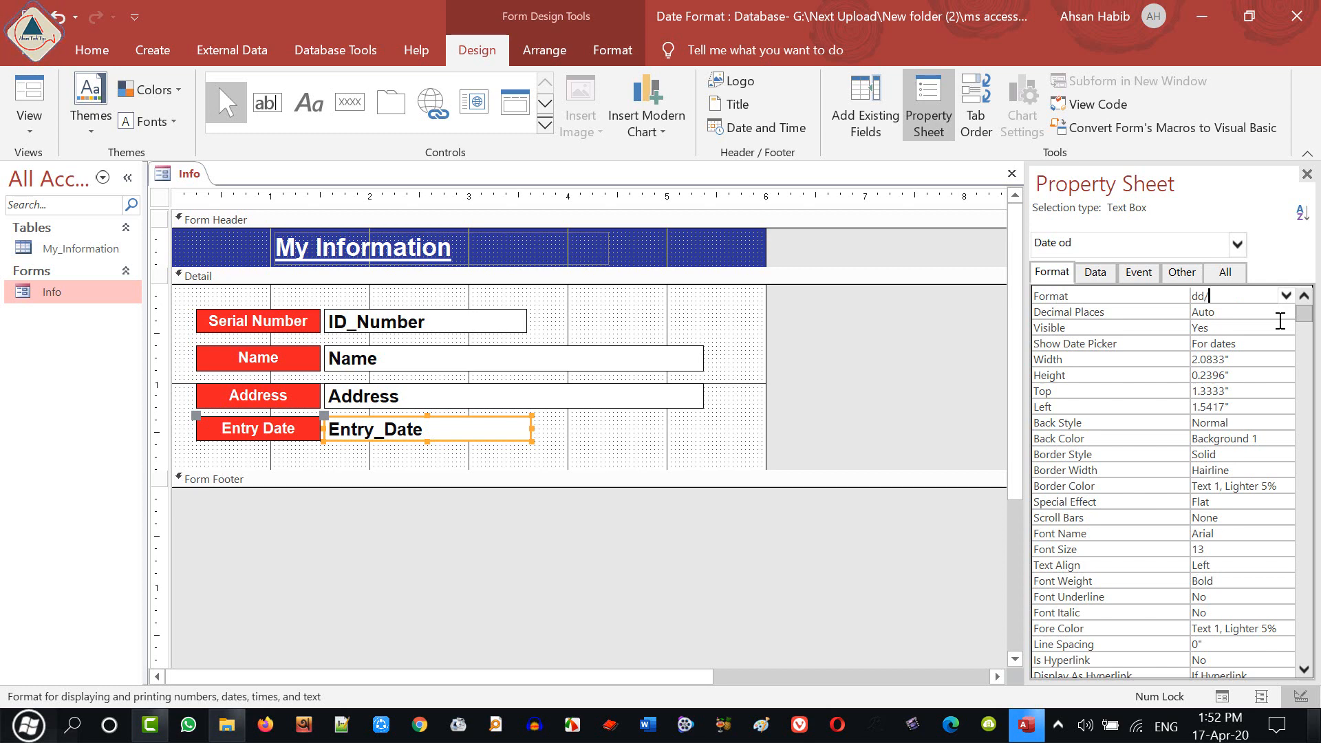
pyautogui.write('dd/mm/yy')
pyautogui.press('Return')
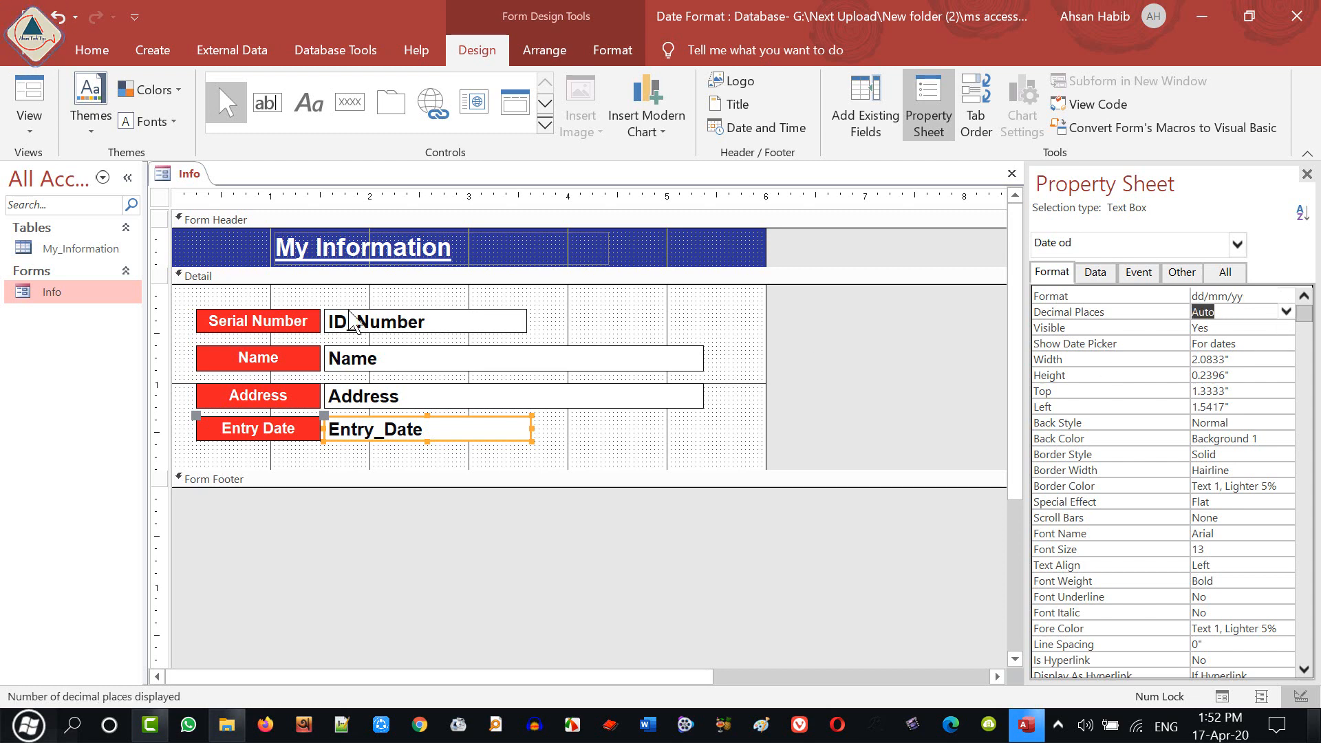
pyautogui.click(29, 96)
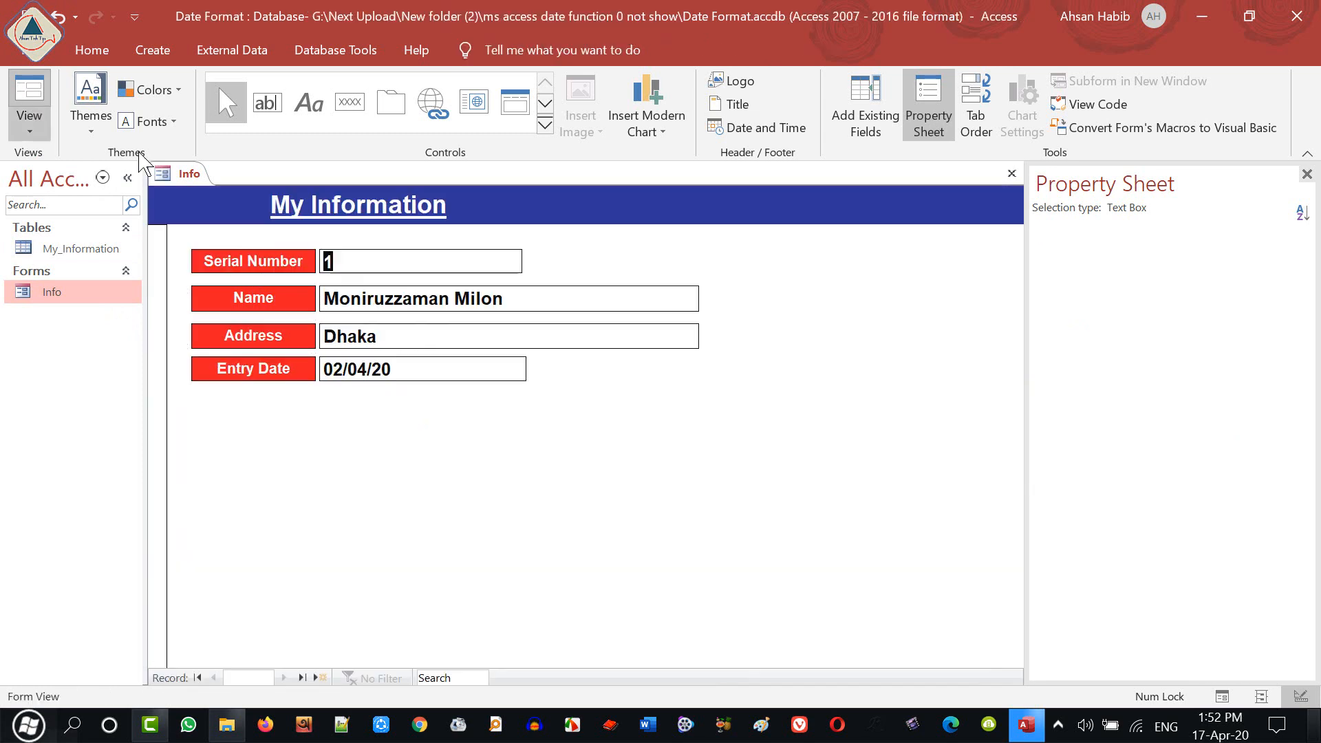
pyautogui.moveTo(406, 370); pyautogui.dragTo(303, 366)
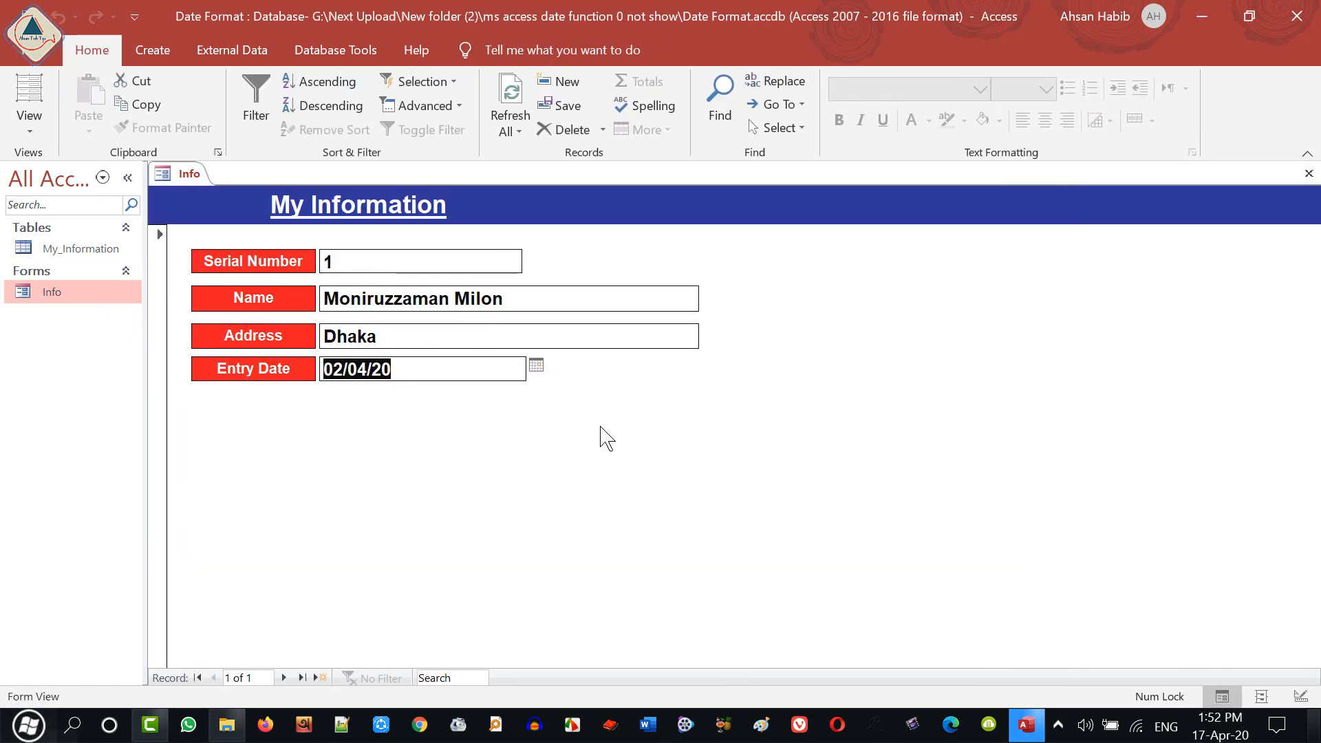
# - Set the Entry_Date text box's format to ddd/mmm/yyyy in Design View, then check the entry date in Form View
pyautogui.rightClick(698, 379)
pyautogui.click(761, 444)
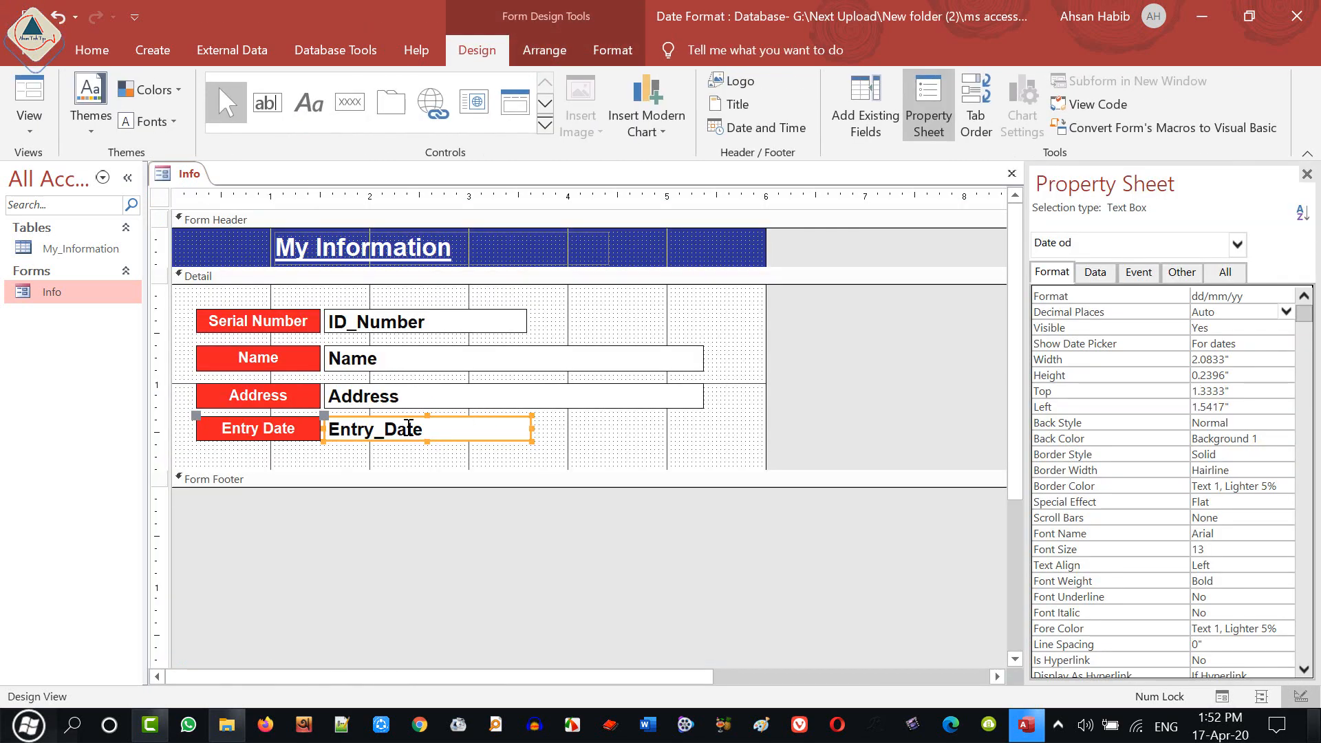
pyautogui.click(1198, 296)
pyautogui.write('d')
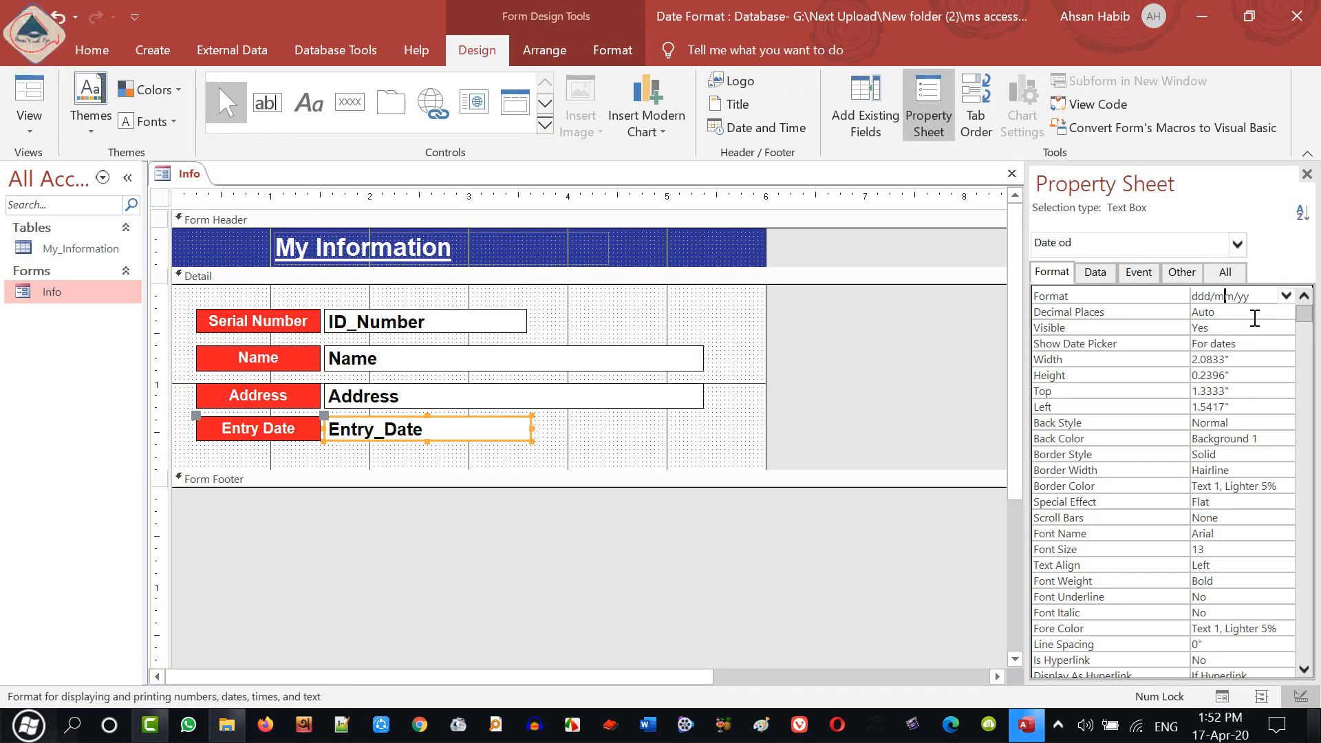
pyautogui.press('Right')
pyautogui.press('Right')
pyautogui.write('m')
pyautogui.press('Right')
pyautogui.press('Right')
pyautogui.press('Right')
pyautogui.press('Right')
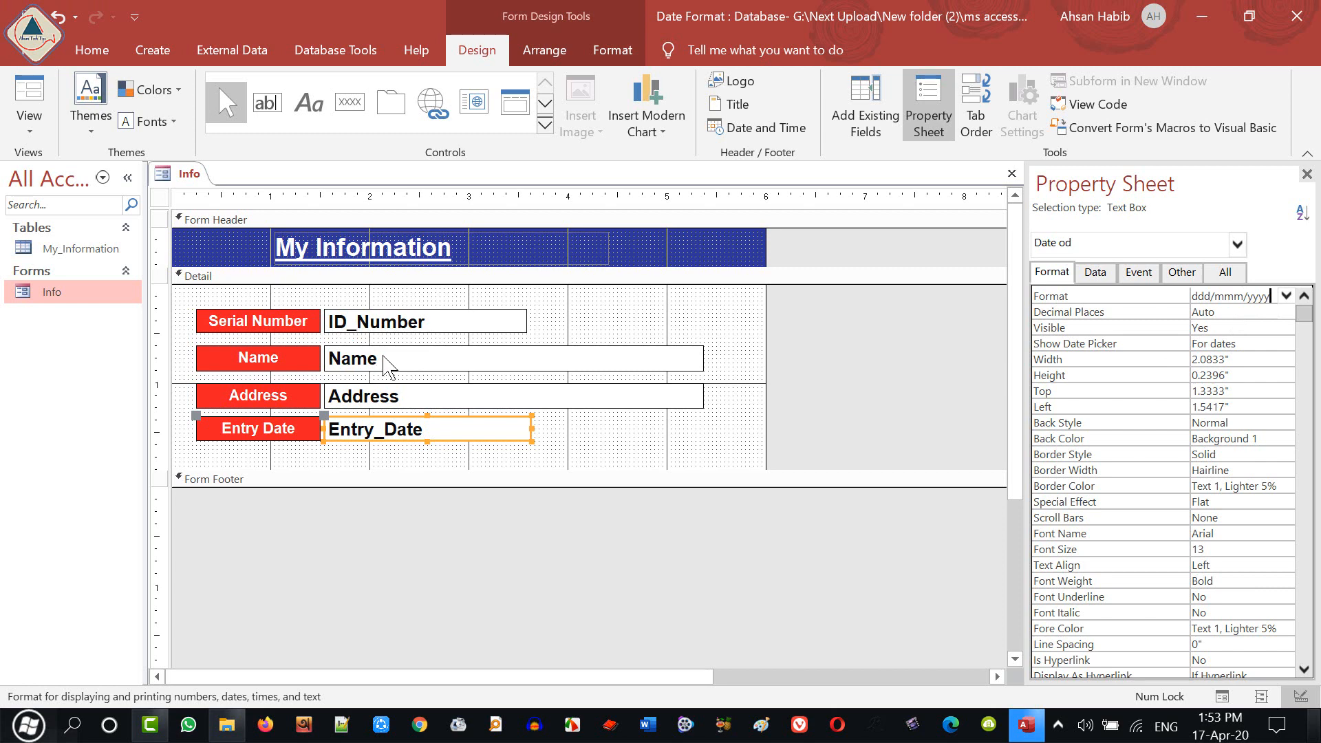
pyautogui.click(29, 96)
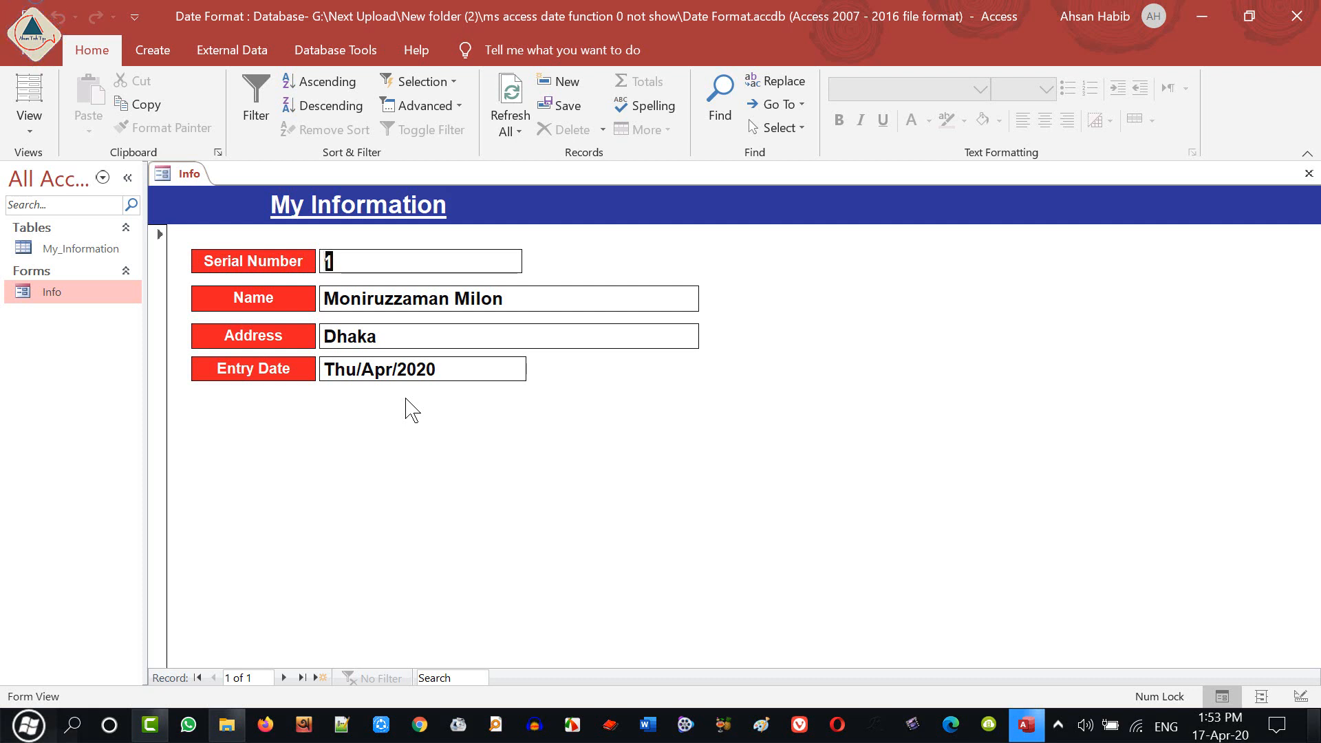
# - Return the Info form to Design View and examine the Entry_Date text box's format string enlarged in the Zoom box
pyautogui.rightClick(559, 447)
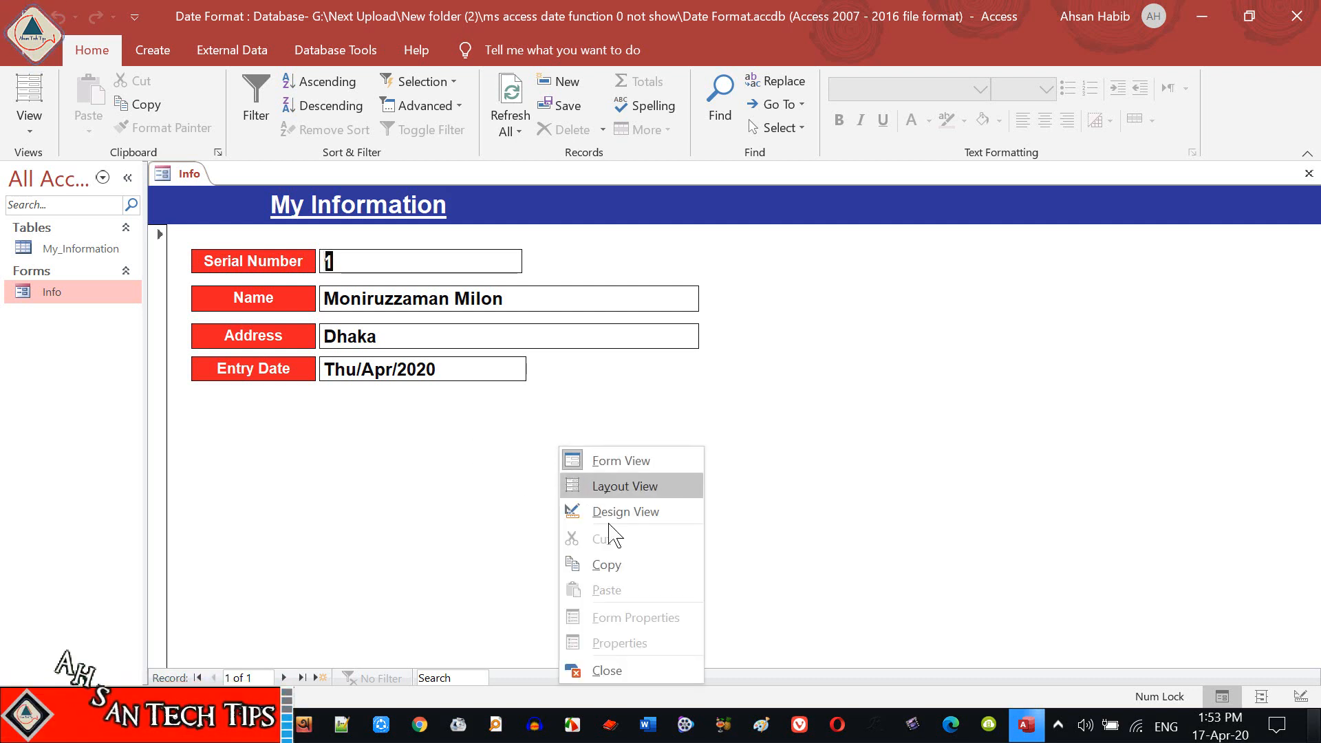
pyautogui.click(617, 514)
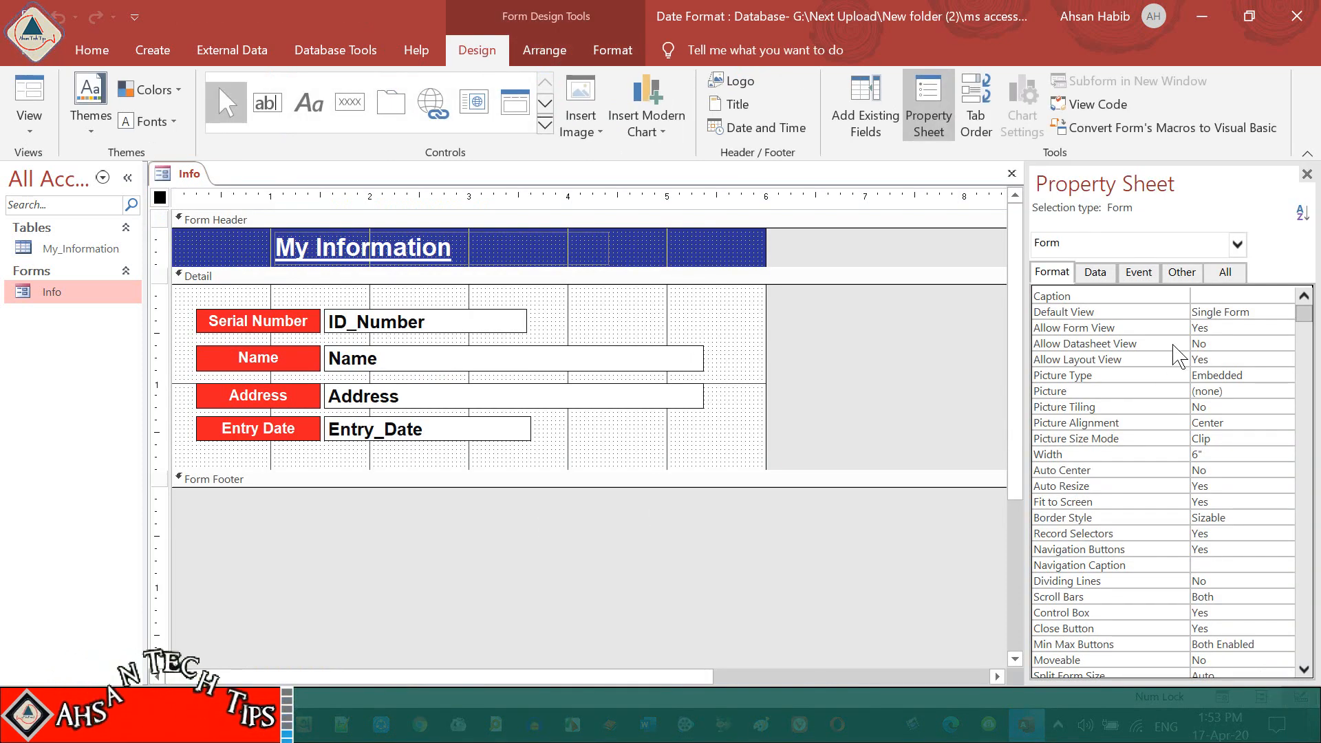
pyautogui.click(495, 429)
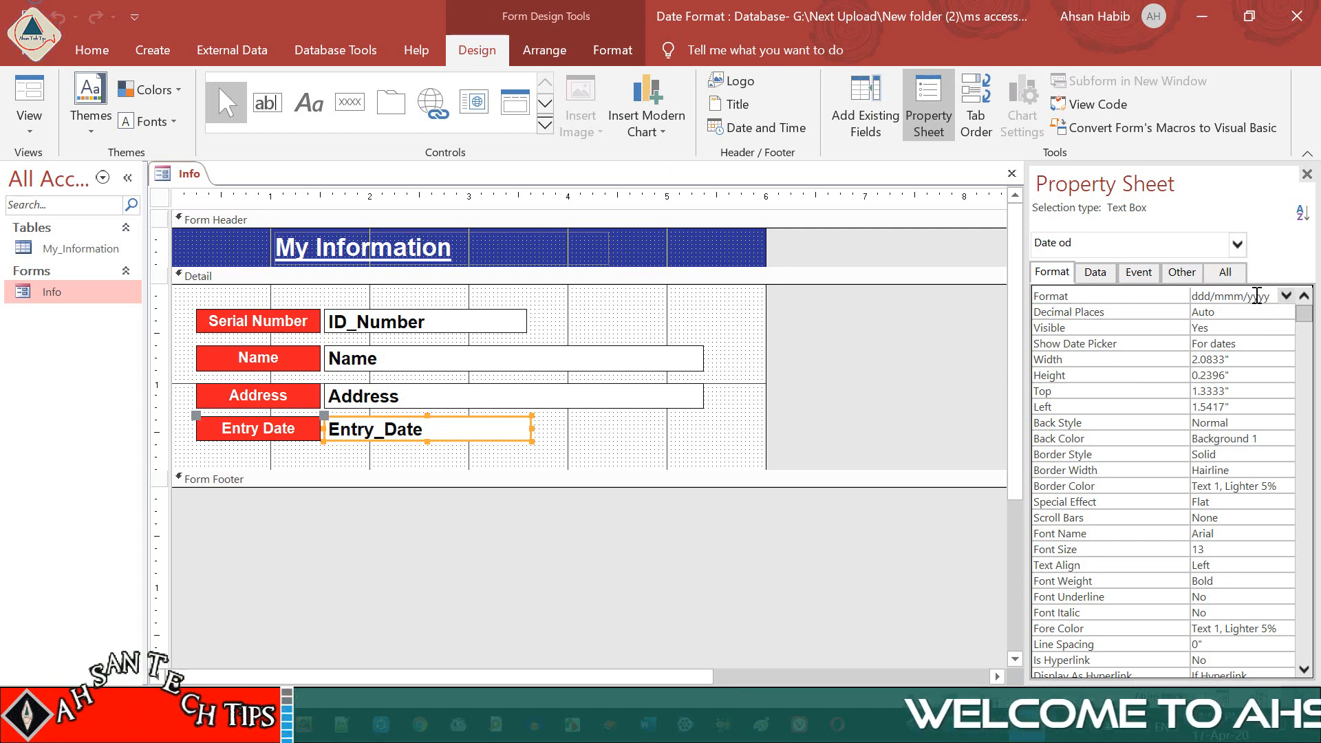
pyautogui.rightClick(1257, 295)
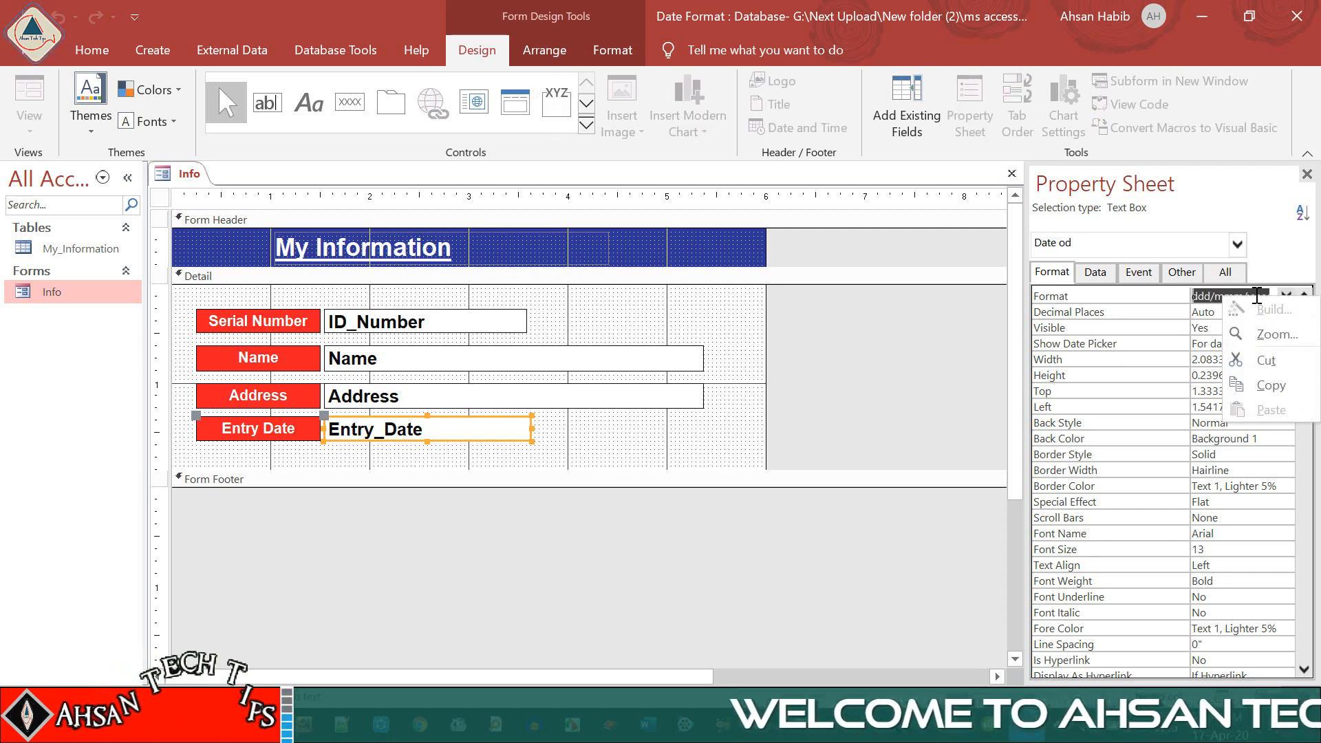
pyautogui.click(1273, 334)
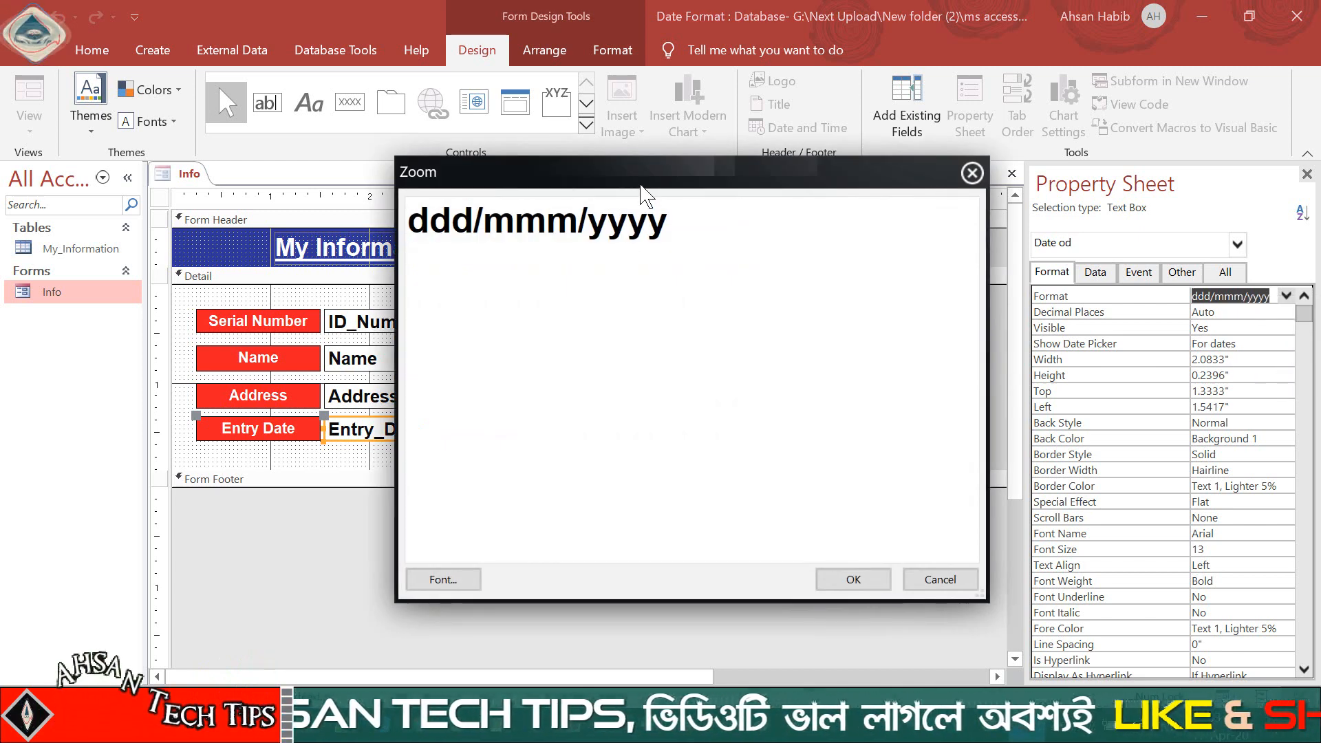
pyautogui.moveTo(645, 184); pyautogui.dragTo(671, 187)
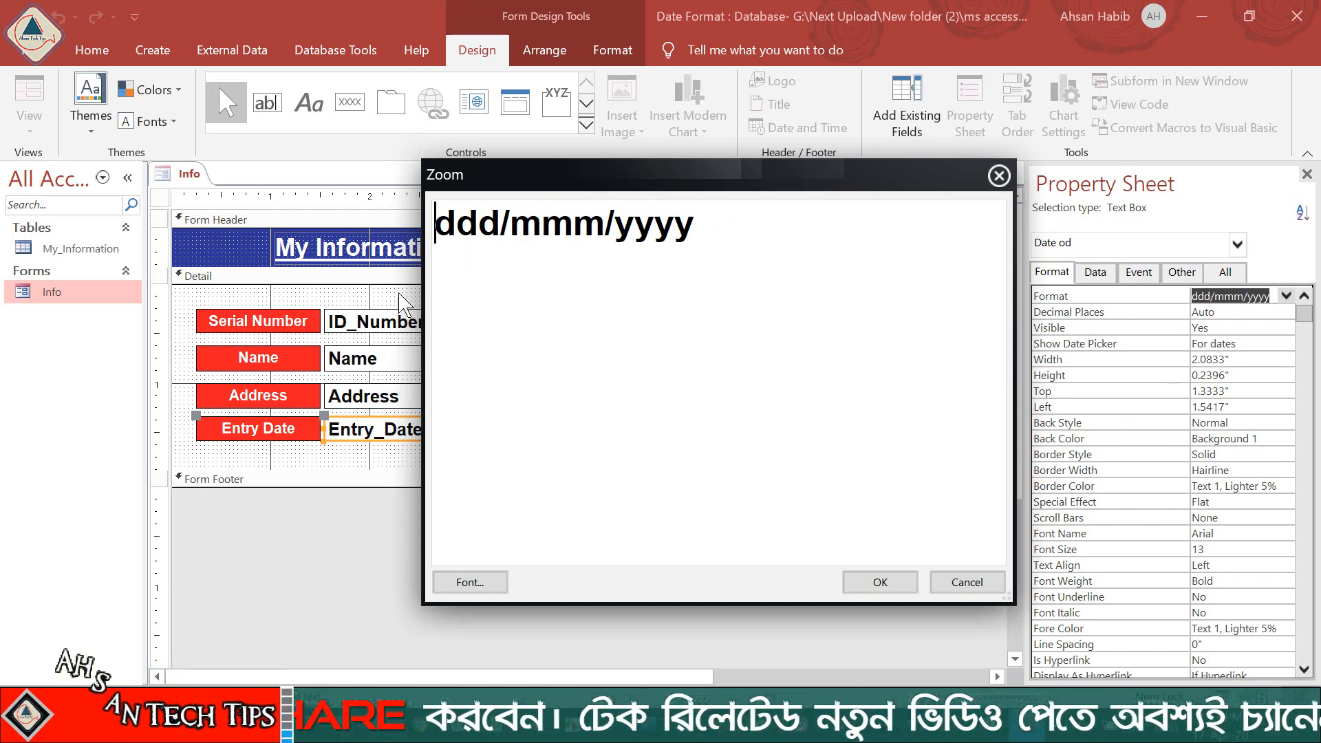
pyautogui.moveTo(727, 229); pyautogui.dragTo(406, 240)
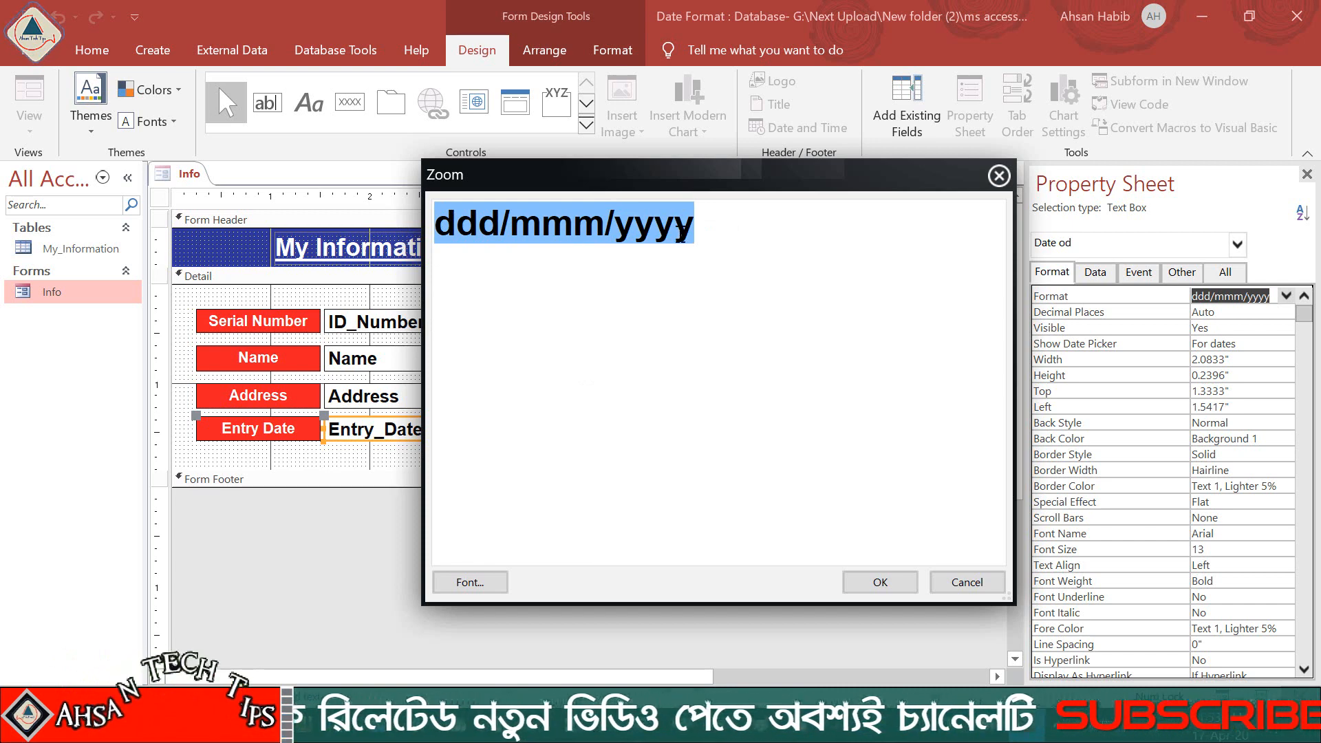
pyautogui.click(880, 582)
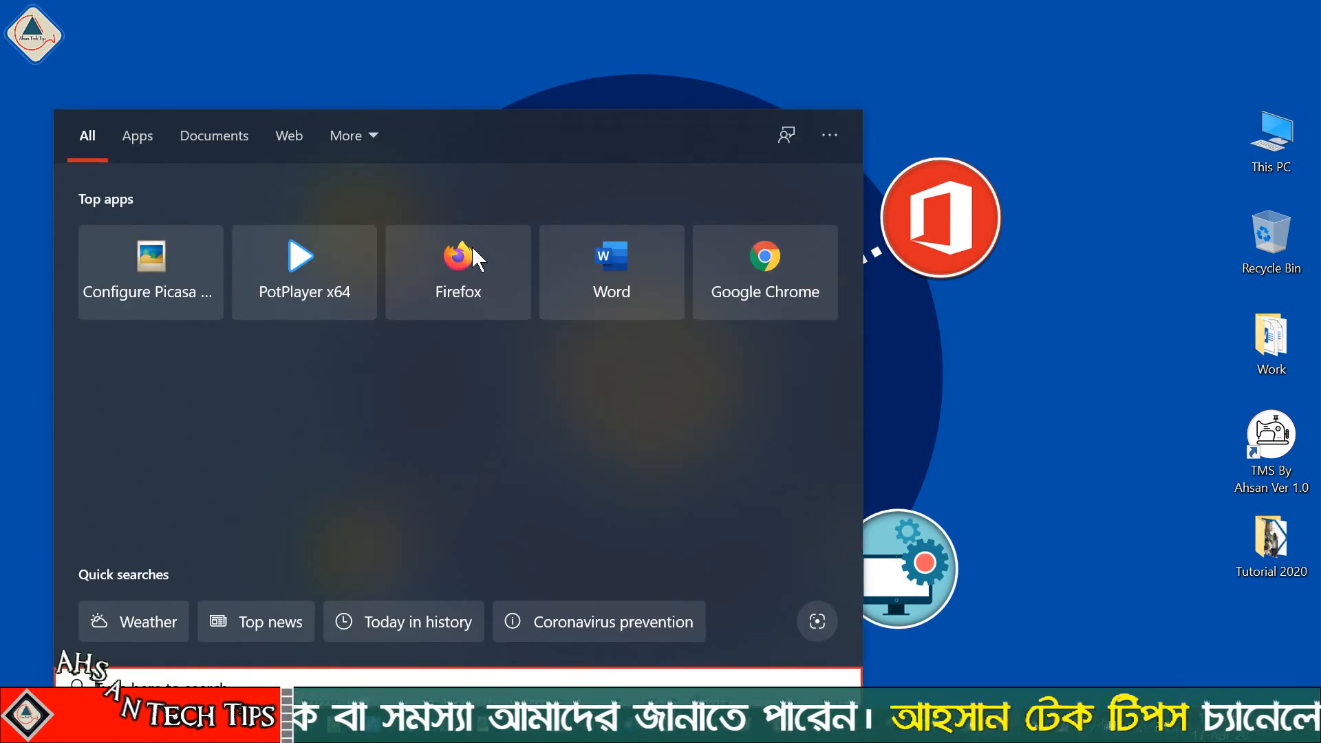
# - Open the Windows Control Panel and bring up the Region date and time formats under Clock and Region
pyautogui.write('con')
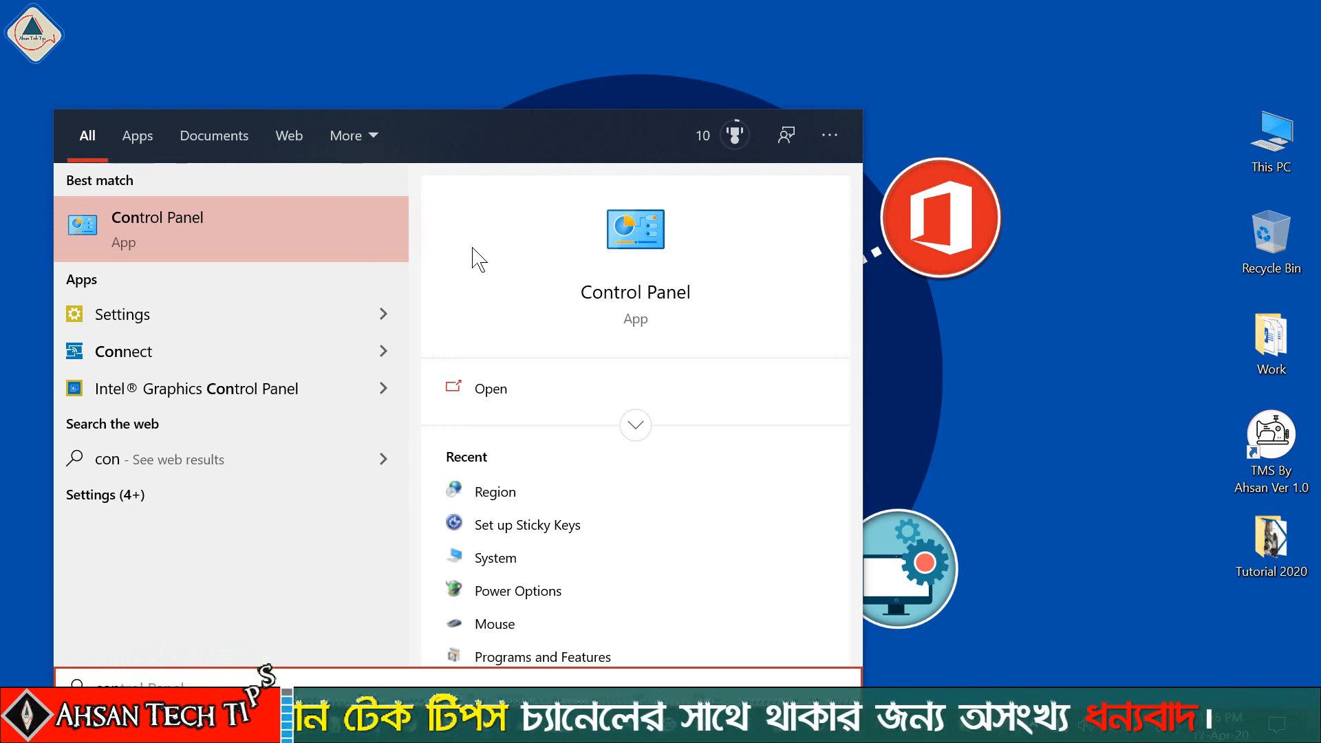
pyautogui.press('Return')
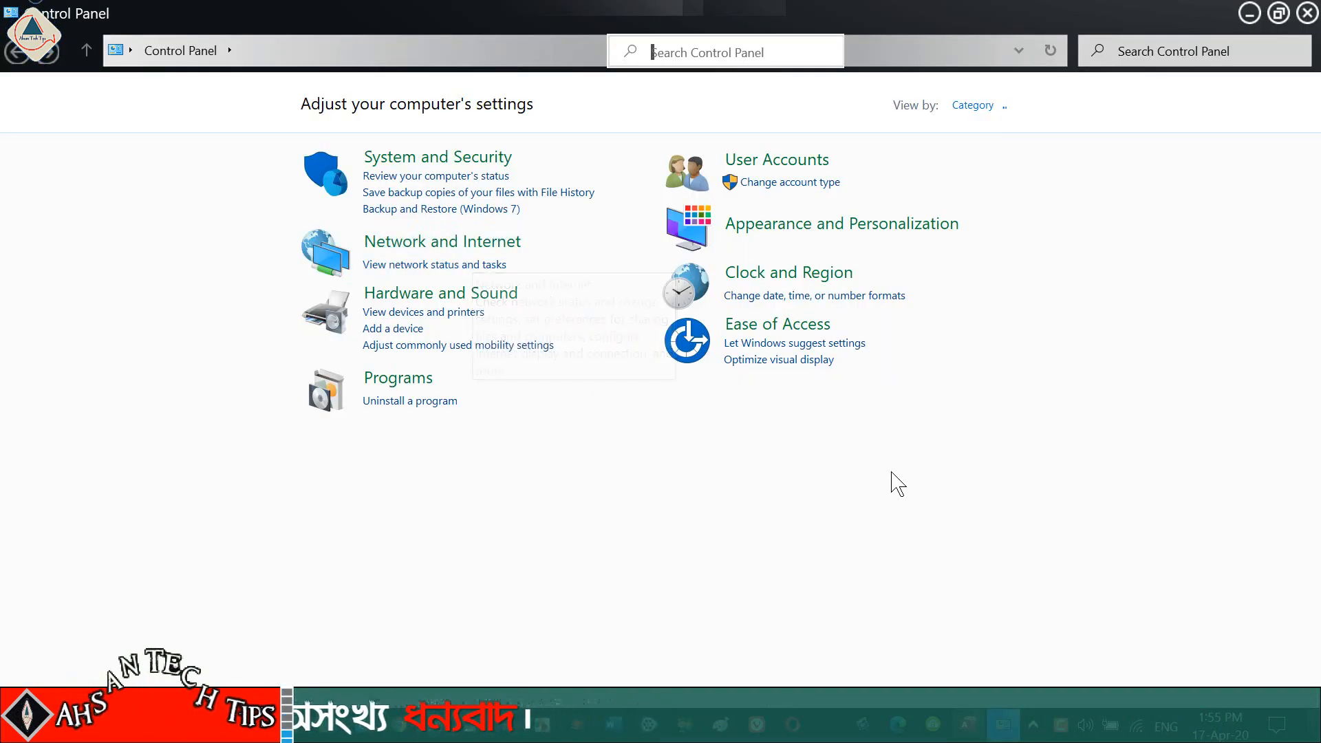
pyautogui.click(804, 274)
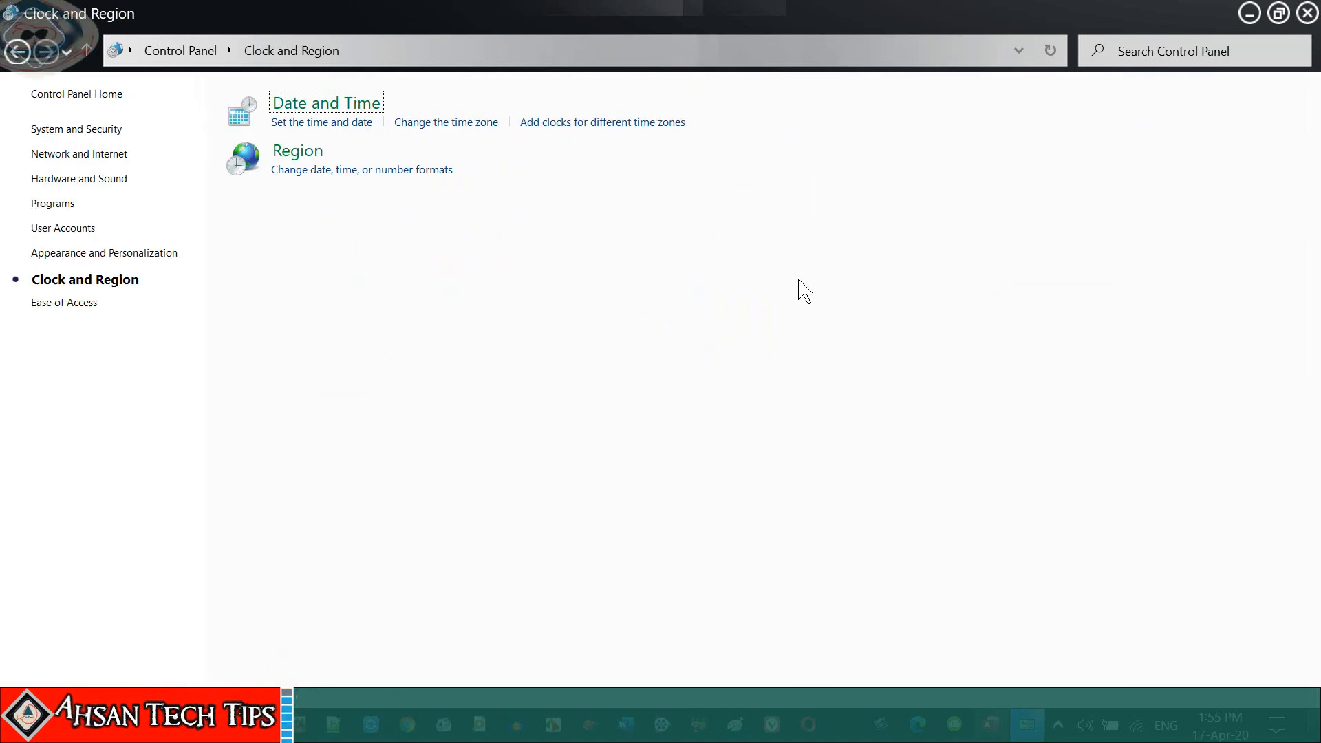
pyautogui.click(299, 155)
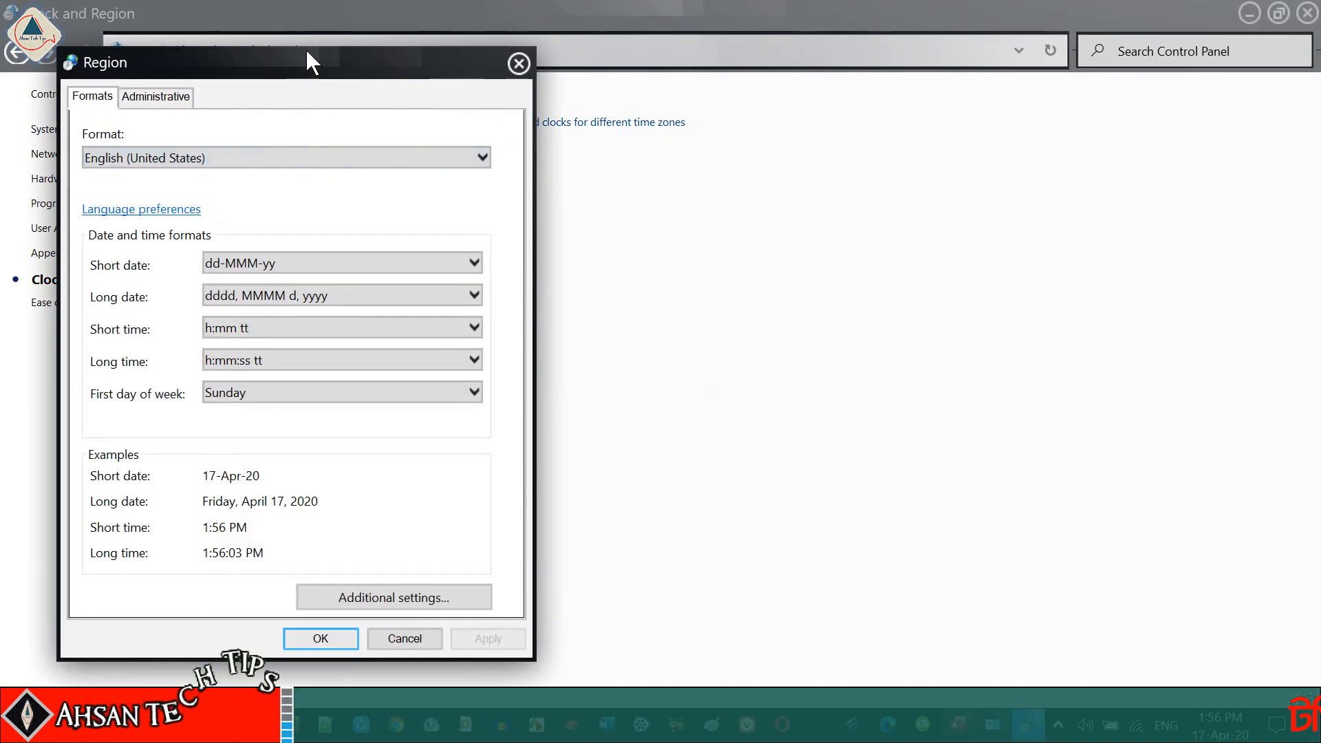
pyautogui.moveTo(307, 55); pyautogui.dragTo(560, 57)
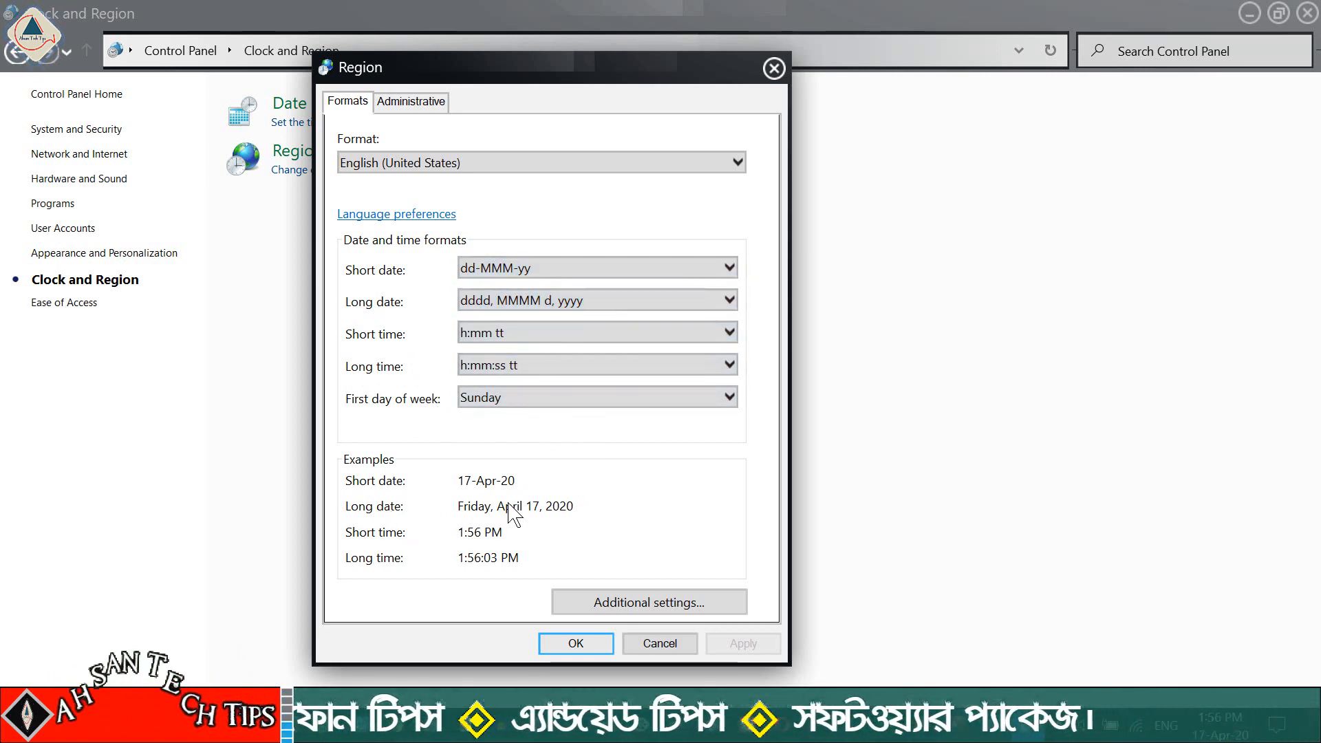
# - Review the available short date formats in the Region settings, then close the dialog
pyautogui.click(730, 269)
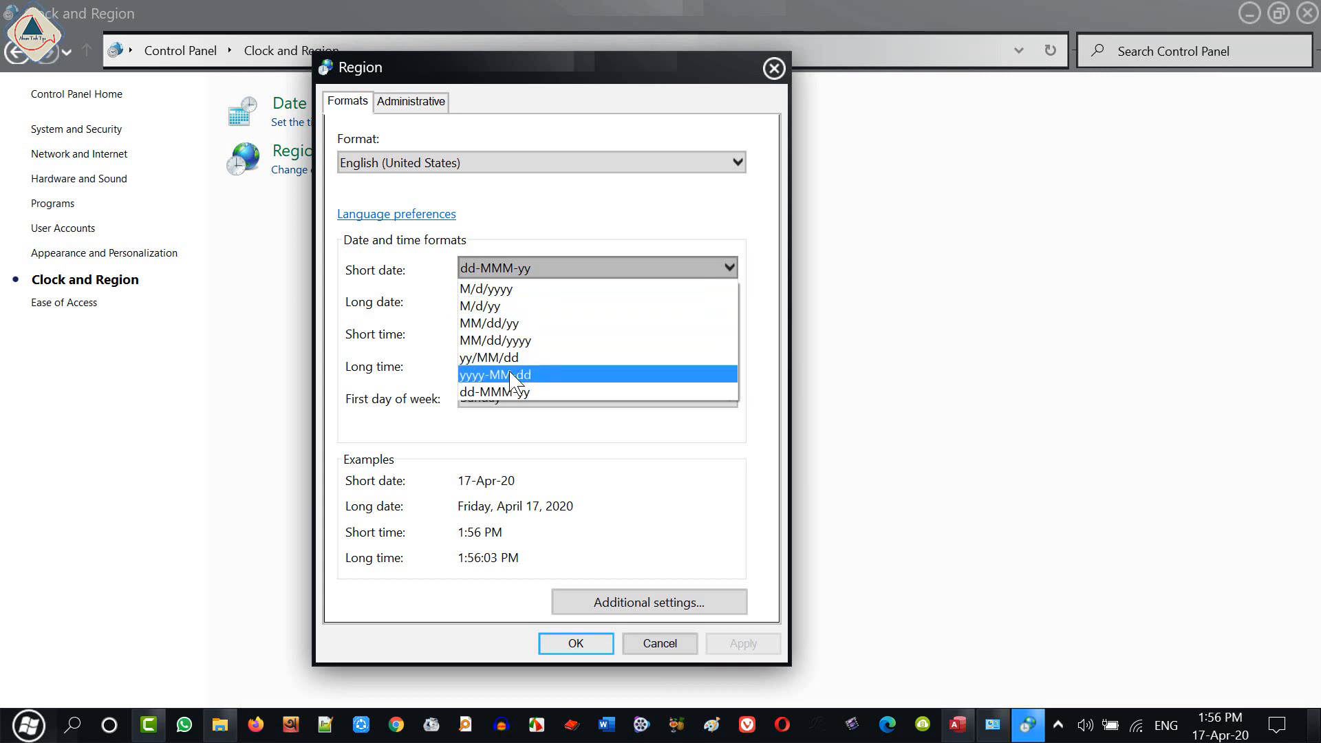
pyautogui.click(674, 451)
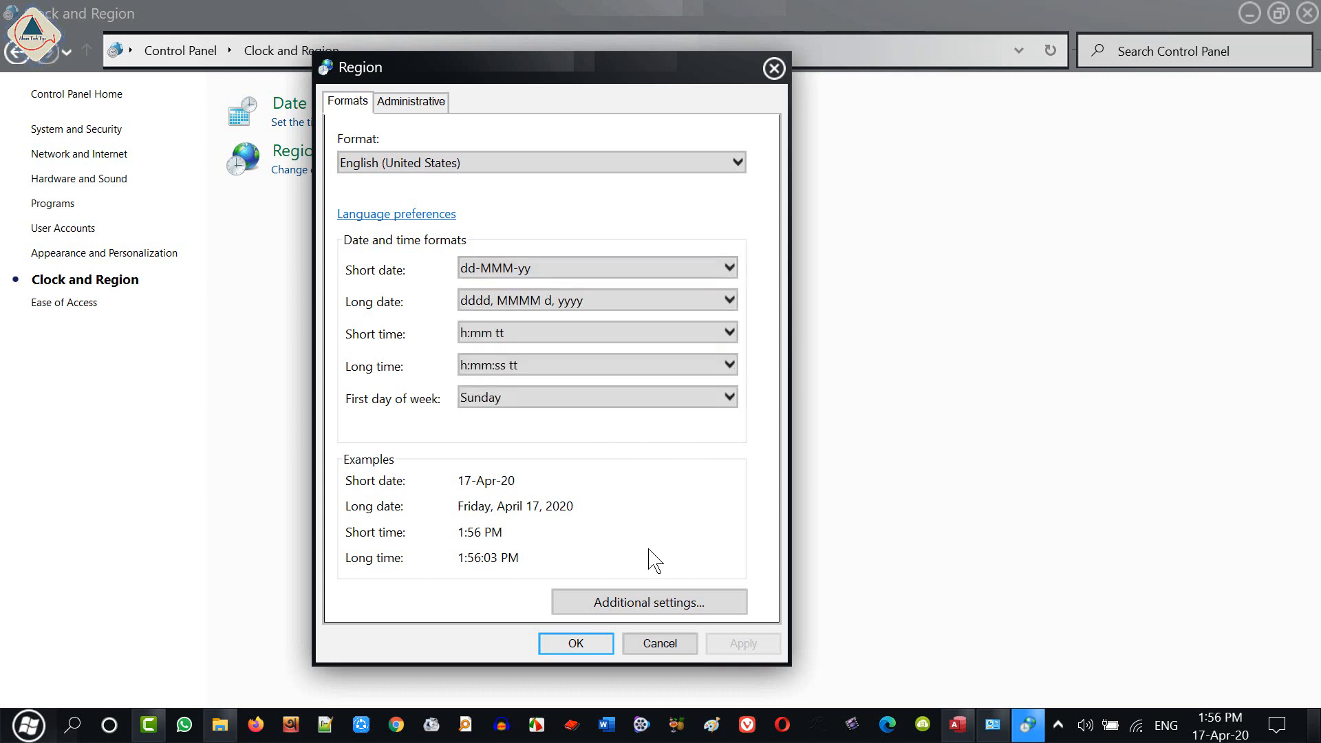
pyautogui.click(575, 643)
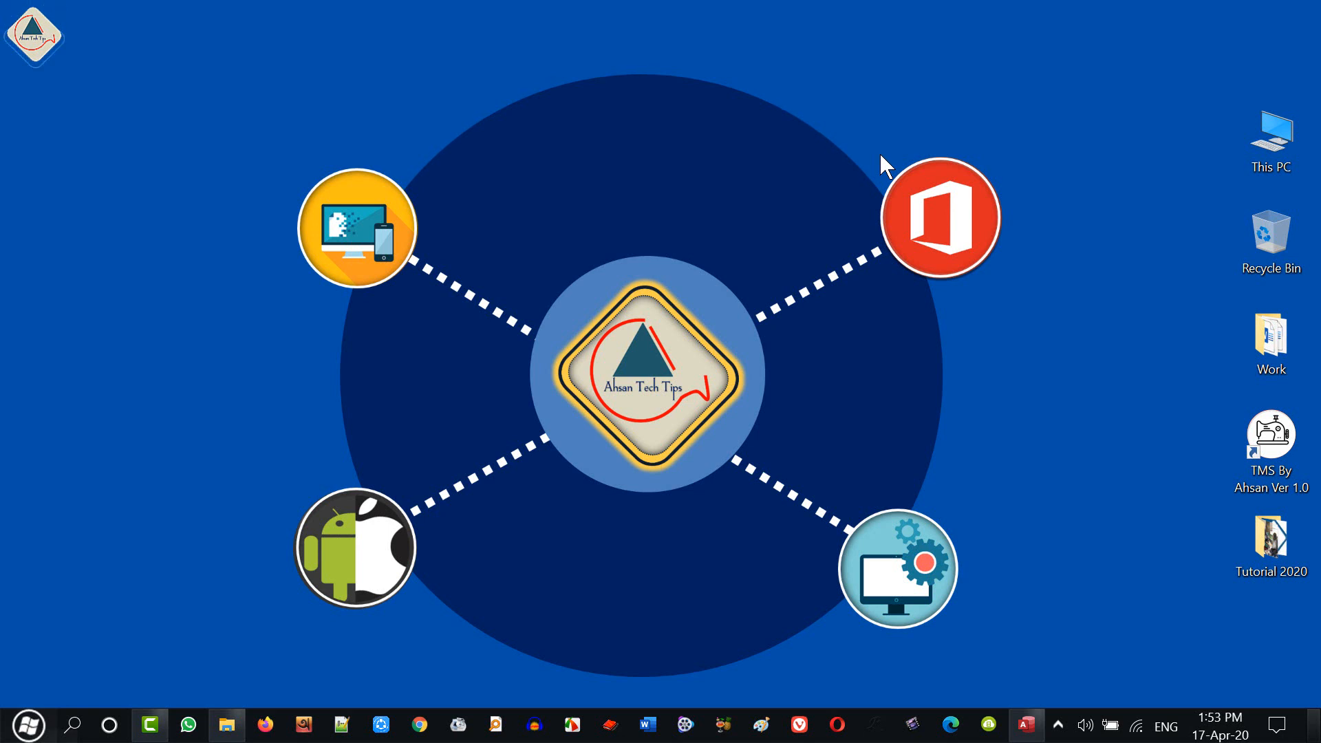